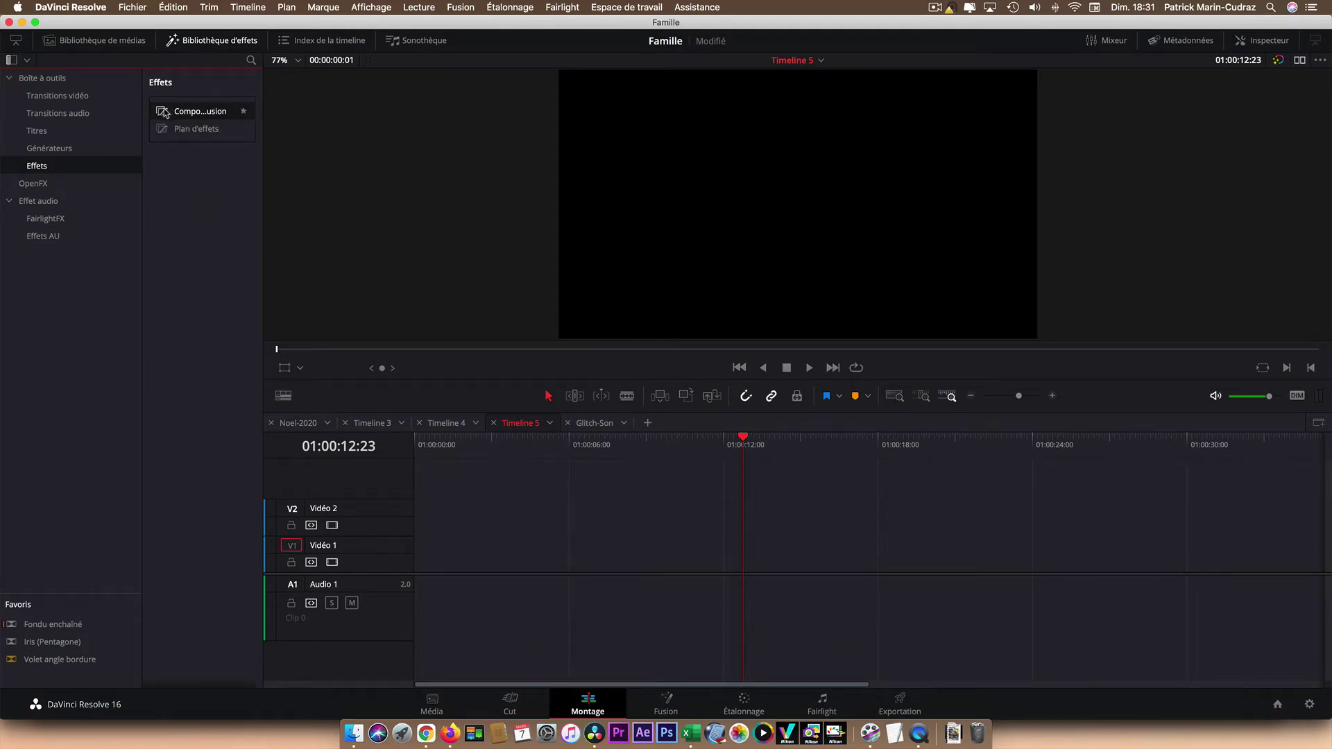
- Add a Fusion composition at the start of the Vidéo 1 track and open it on the Fusion page
drag(164, 113, 421, 558)
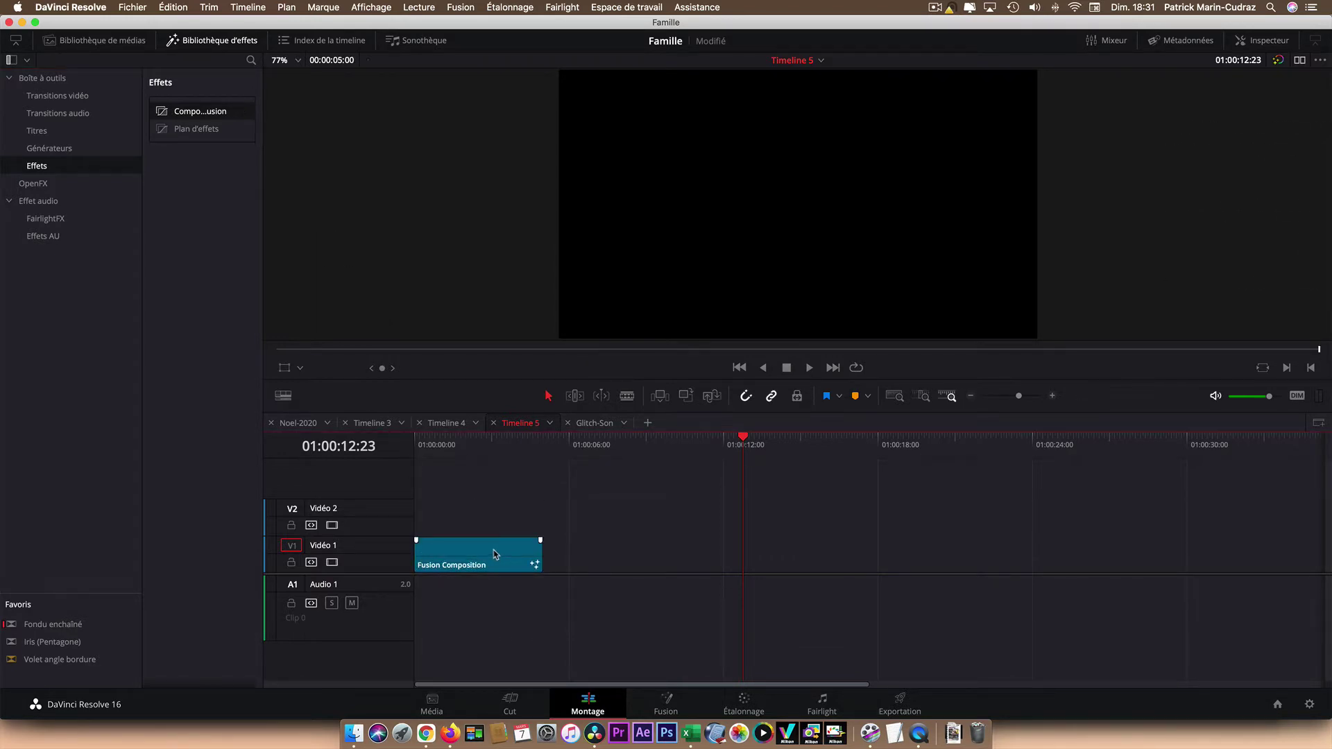
click(666, 702)
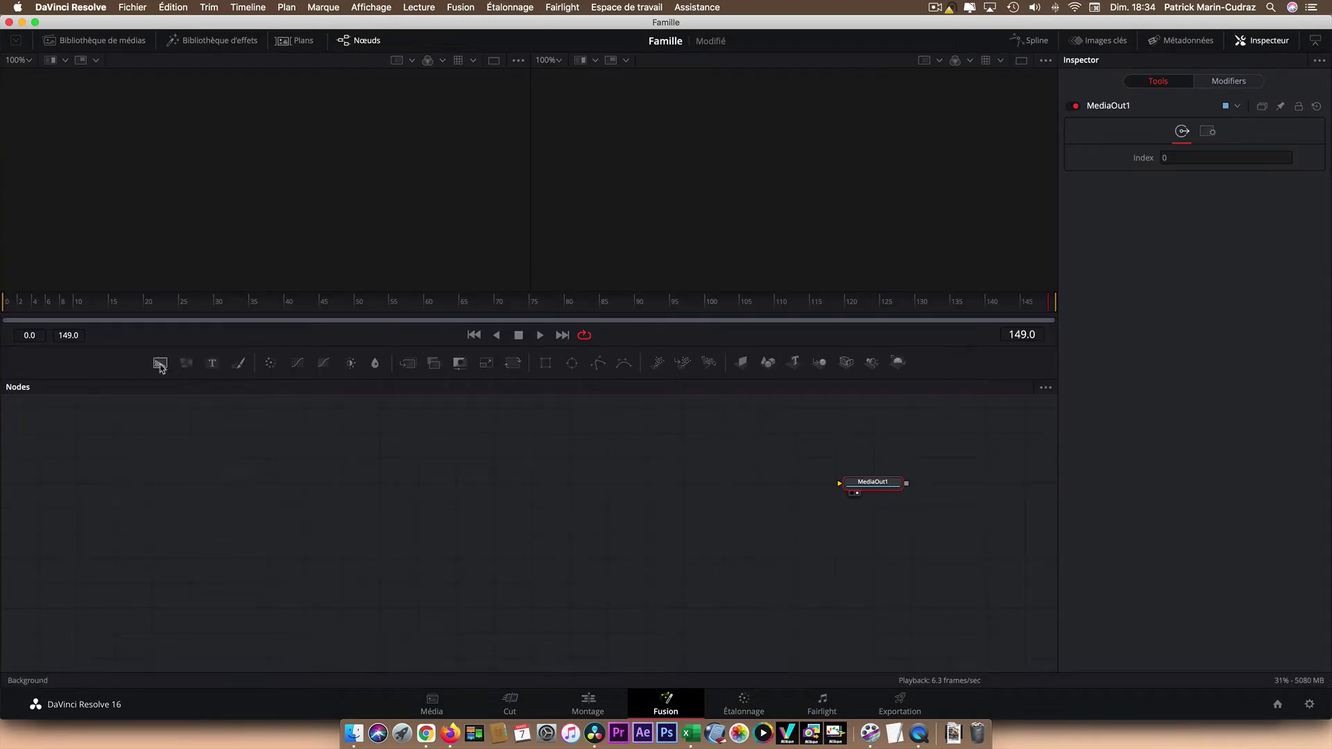
- Add a white solid-colour Background node and mask it with an Ellipse node placed just above it
drag(160, 364, 380, 505)
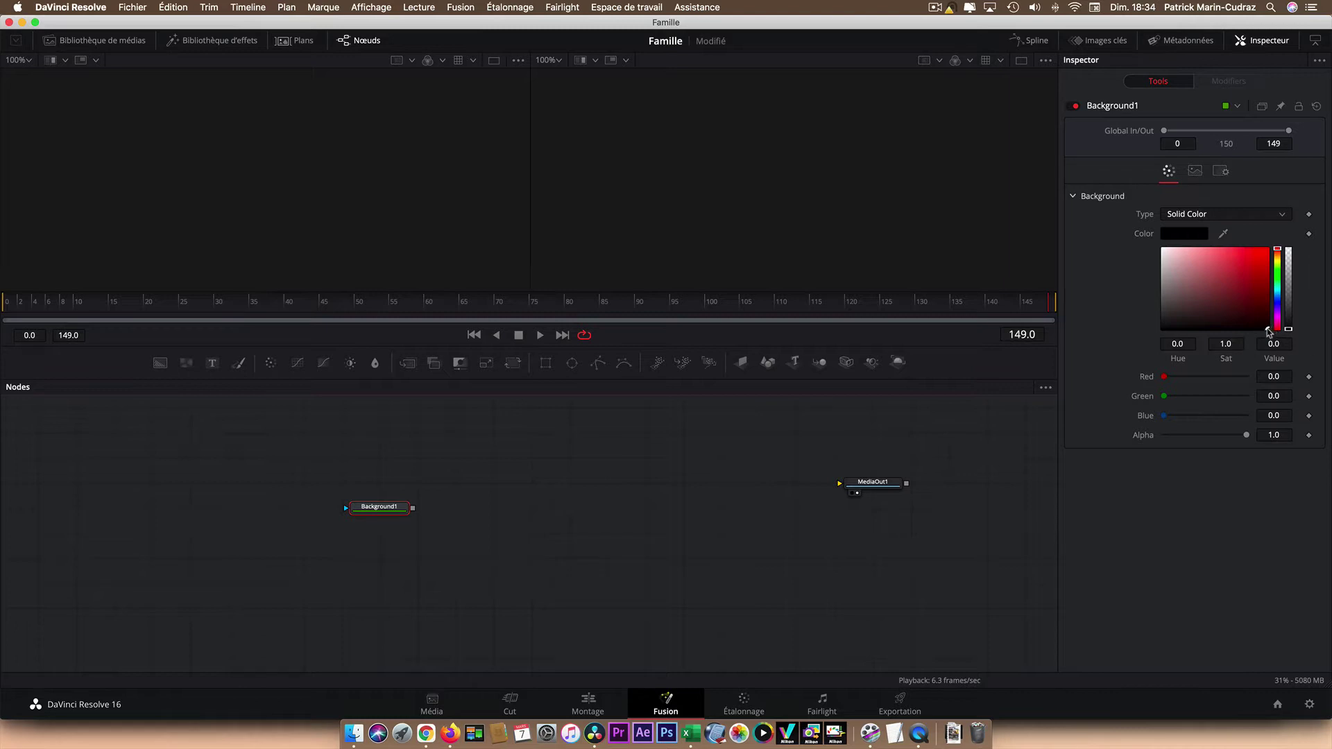
drag(1269, 332, 1159, 250)
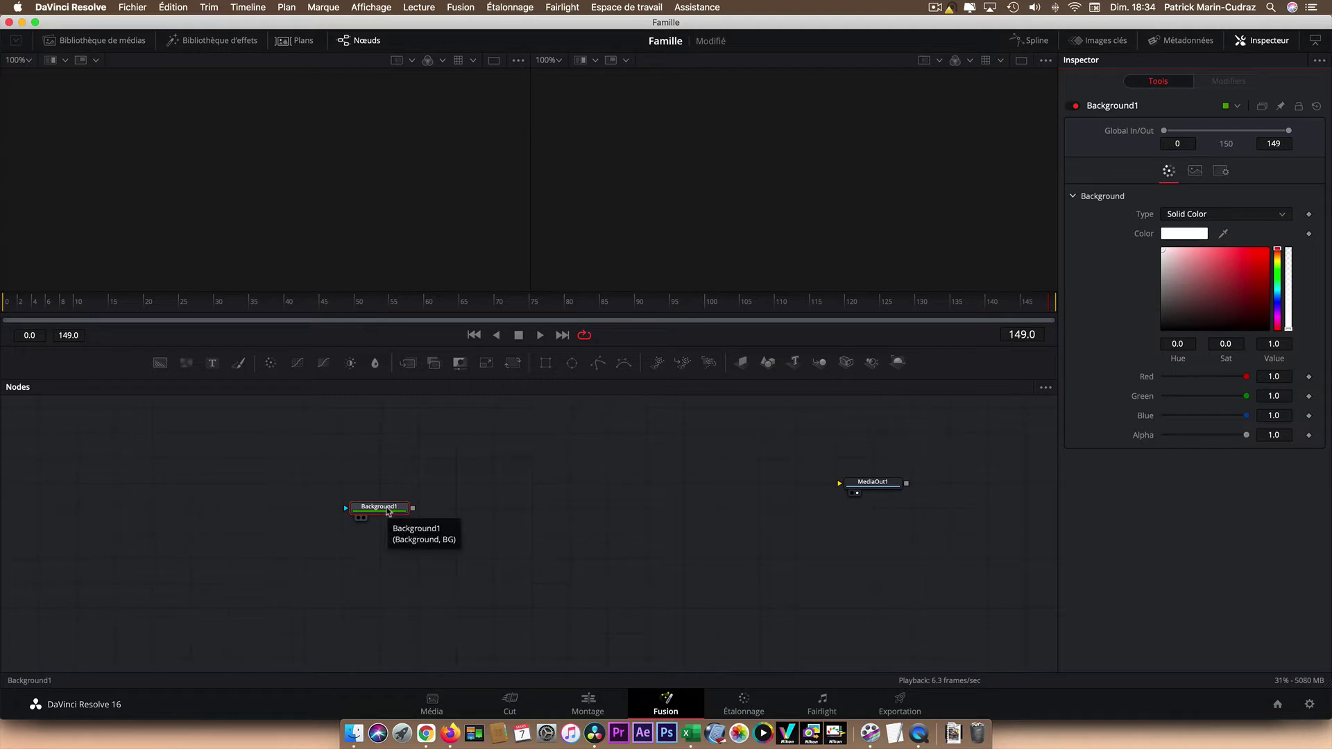
click(572, 366)
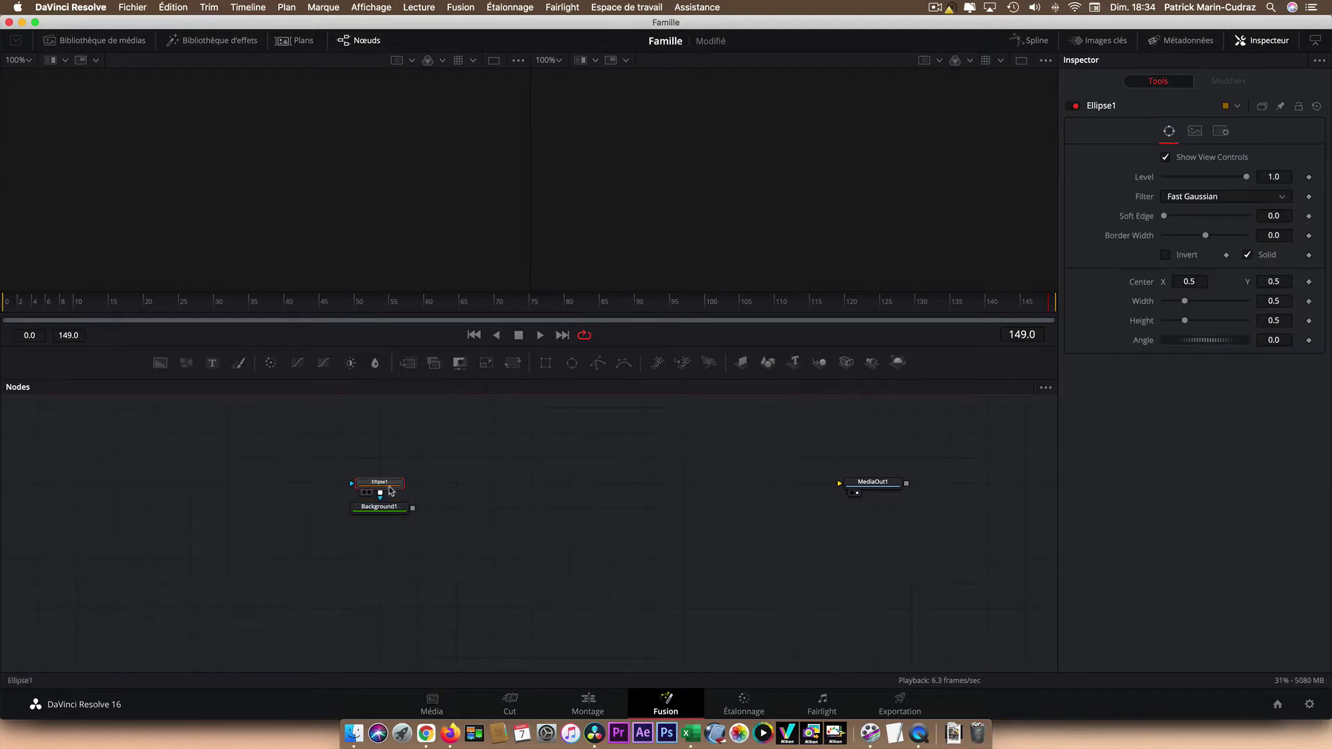
drag(391, 490, 391, 476)
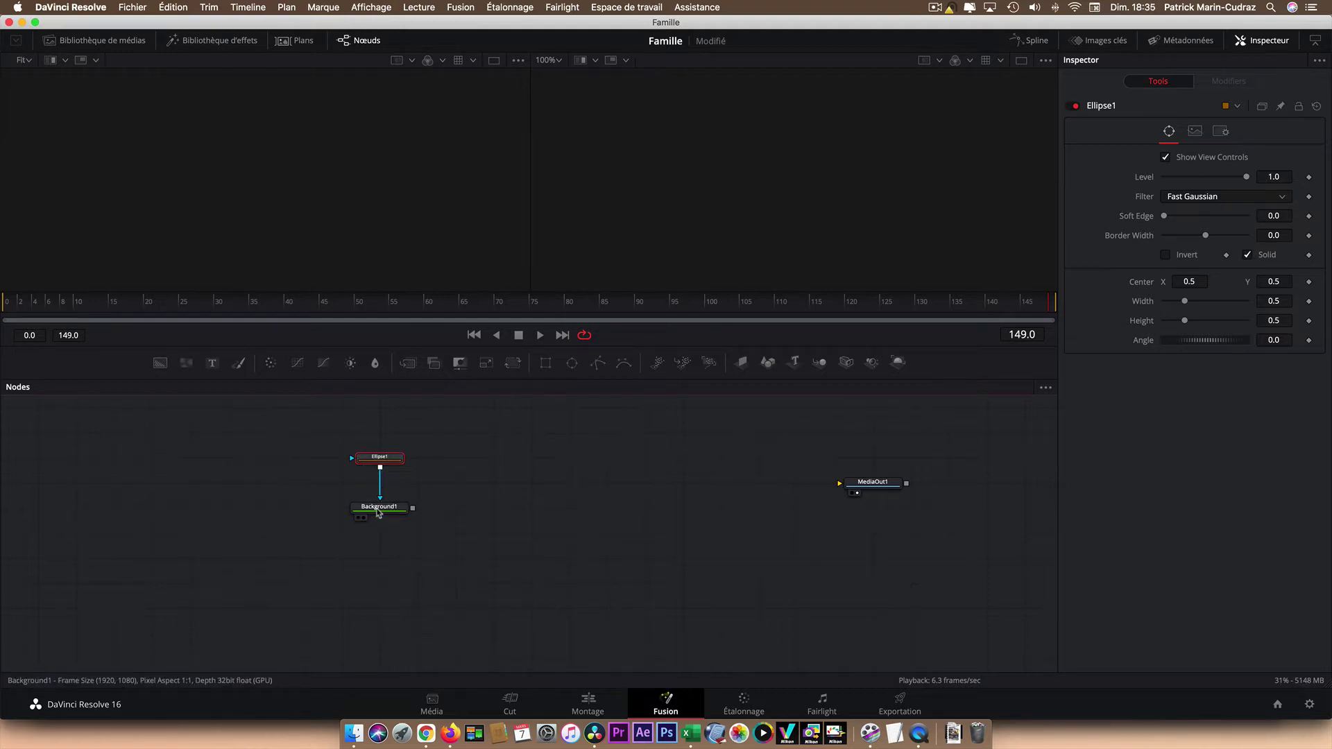
- Show Background1 in the first viewer and turn Ellipse1 into a non-solid ring with border width 0.051 and the first cap style
click(379, 513)
key(1)
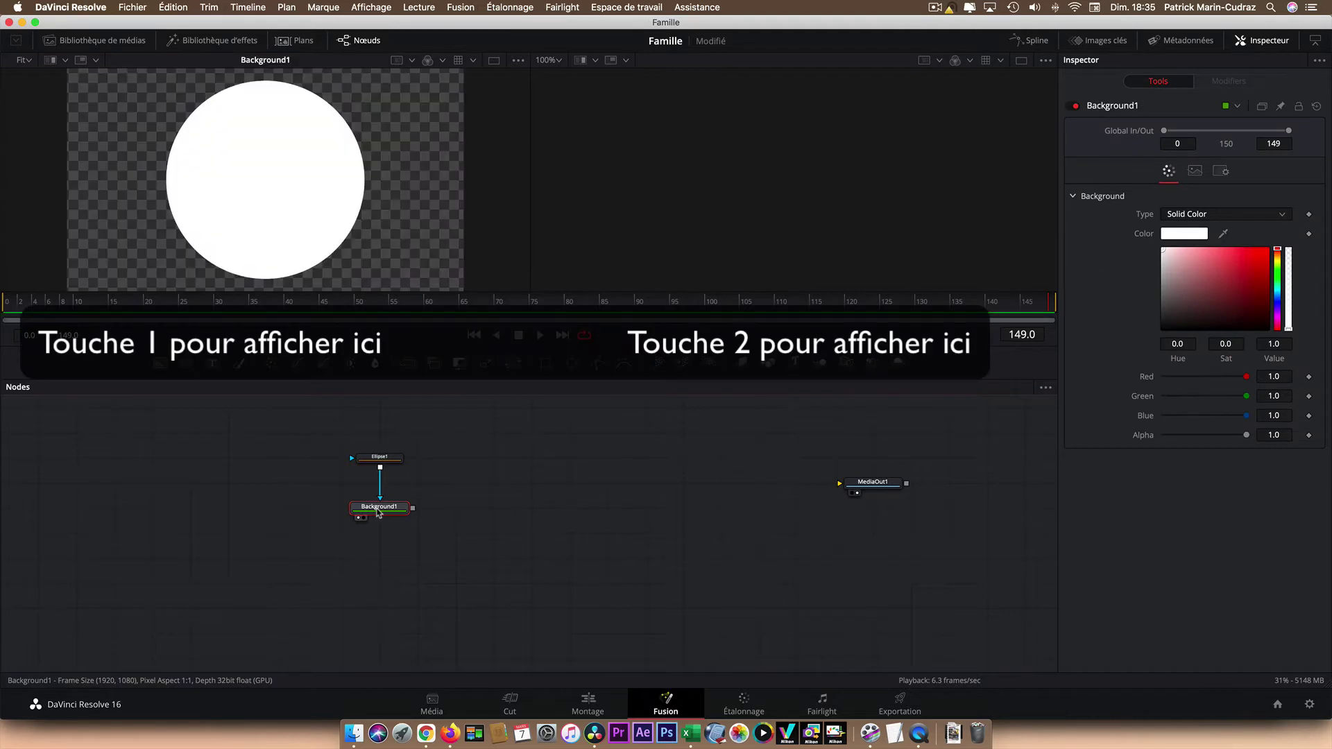
click(390, 465)
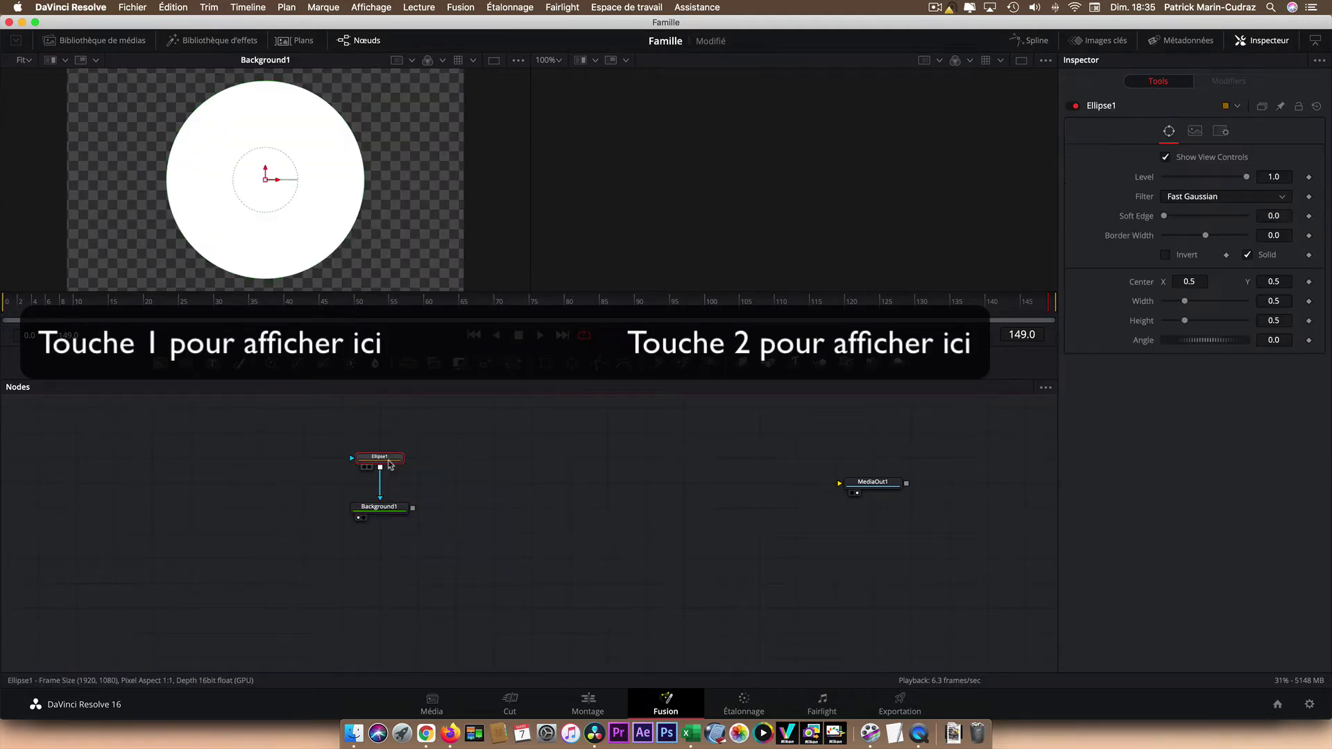
click(1247, 255)
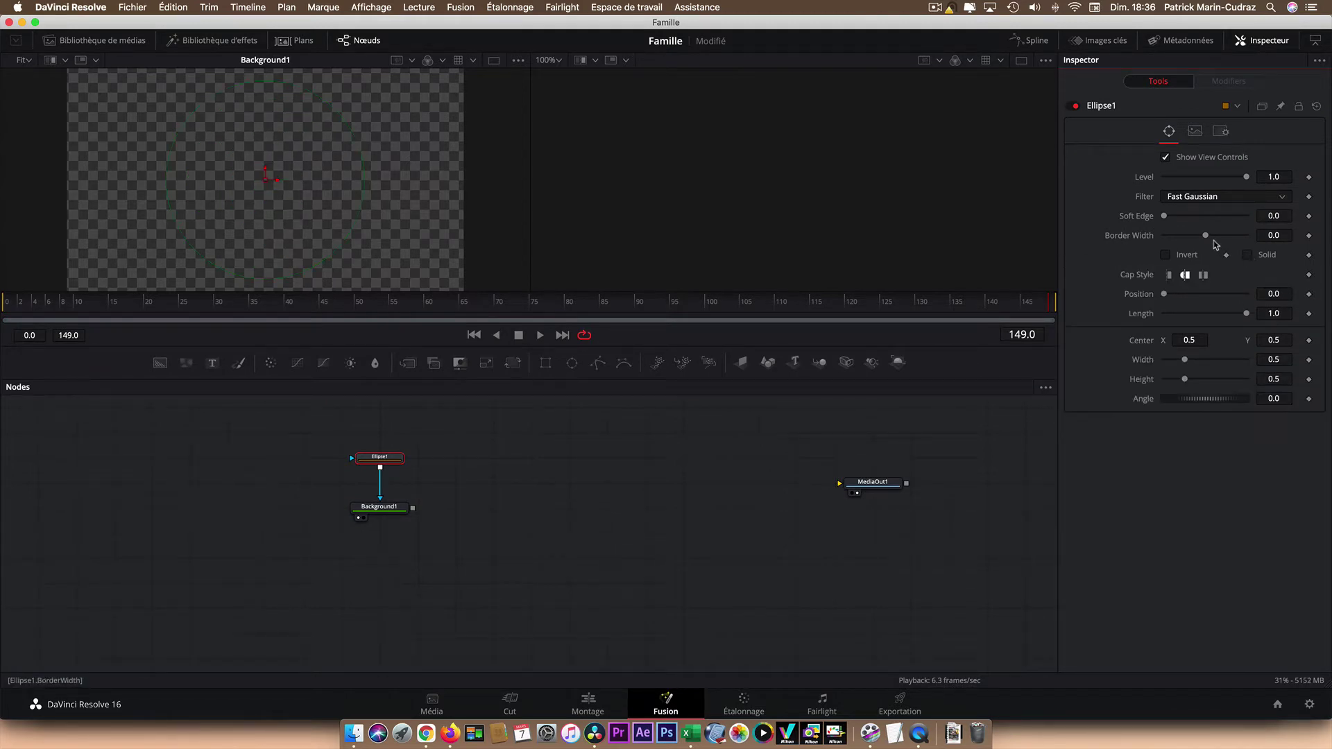
drag(1206, 238, 1217, 239)
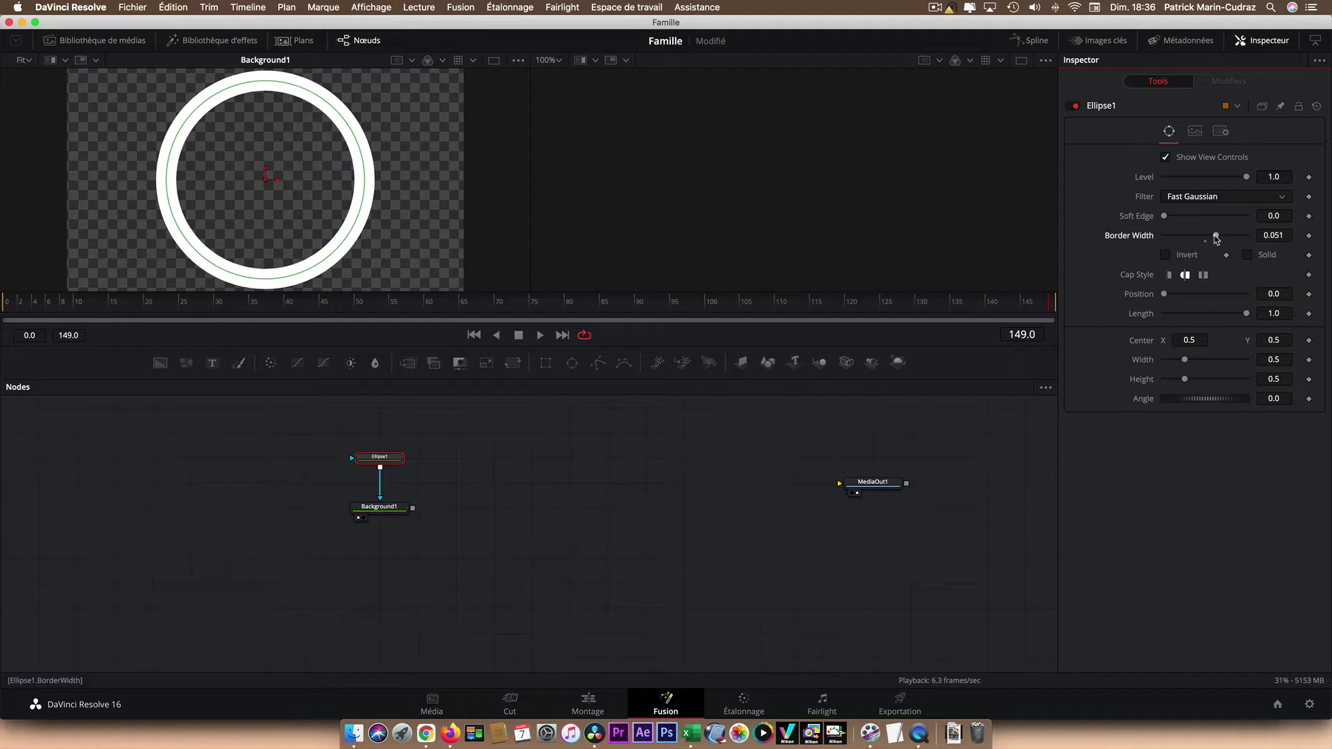
click(1170, 276)
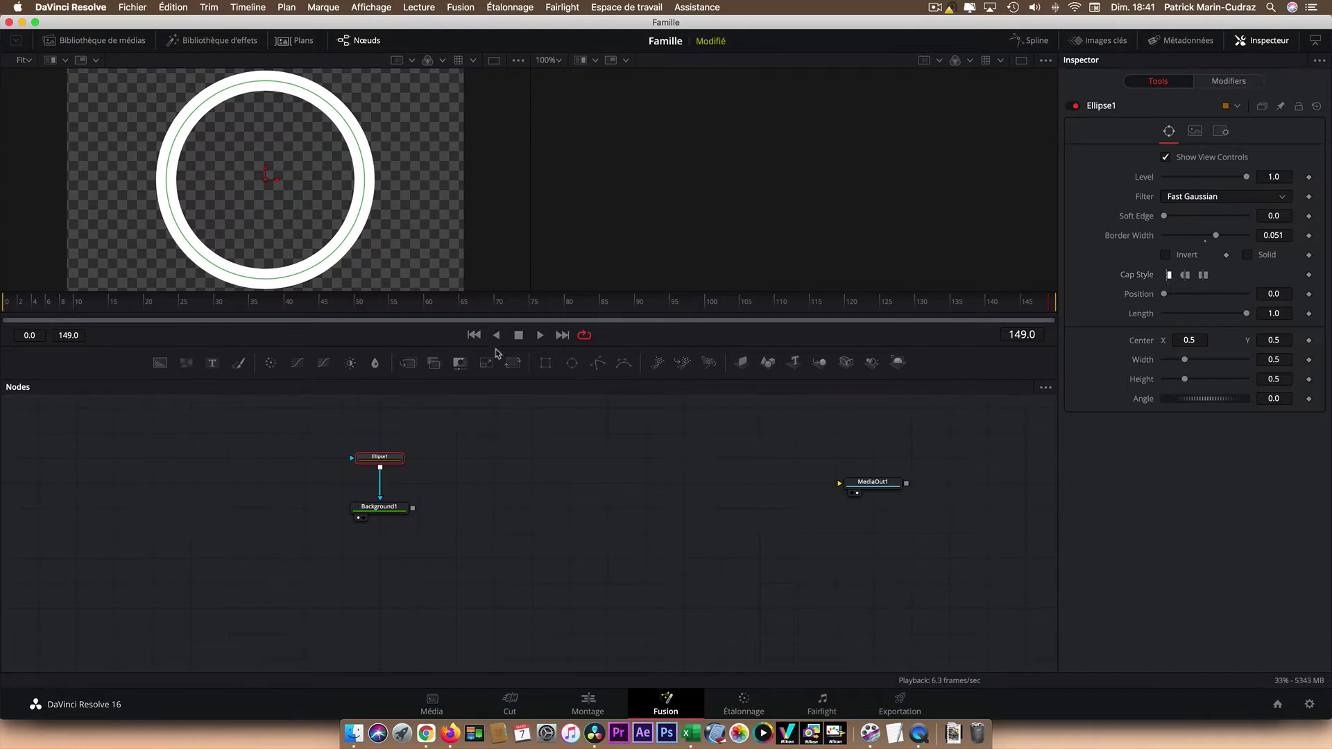
- Keyframe Ellipse1's Length to grow from 0.0 at frame 0 to 1.0 at frame 30
click(473, 336)
click(1309, 314)
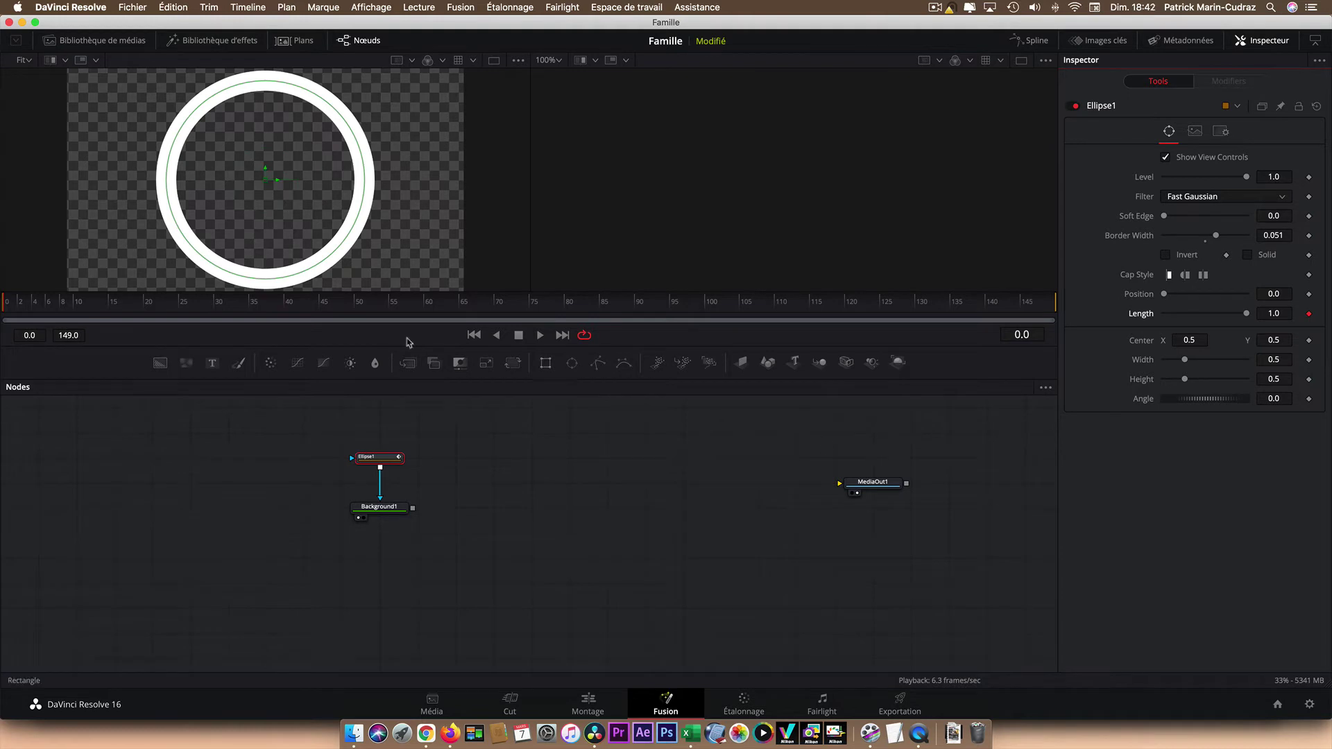
drag(5, 310, 219, 303)
click(1309, 314)
key(Home)
drag(1249, 318, 1162, 323)
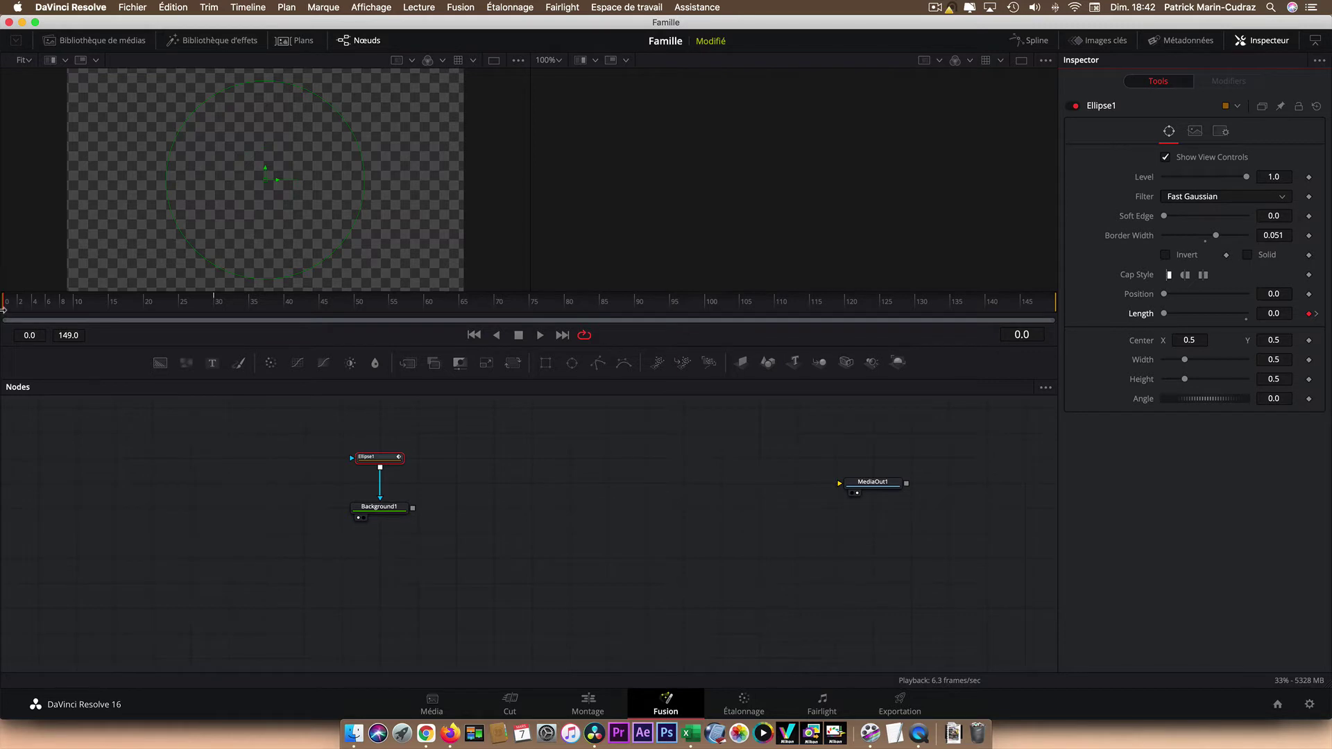
- Keyframe Ellipse1's Border Width from 0.051 at frame 30 to 0.0 at frame 55
text(30)
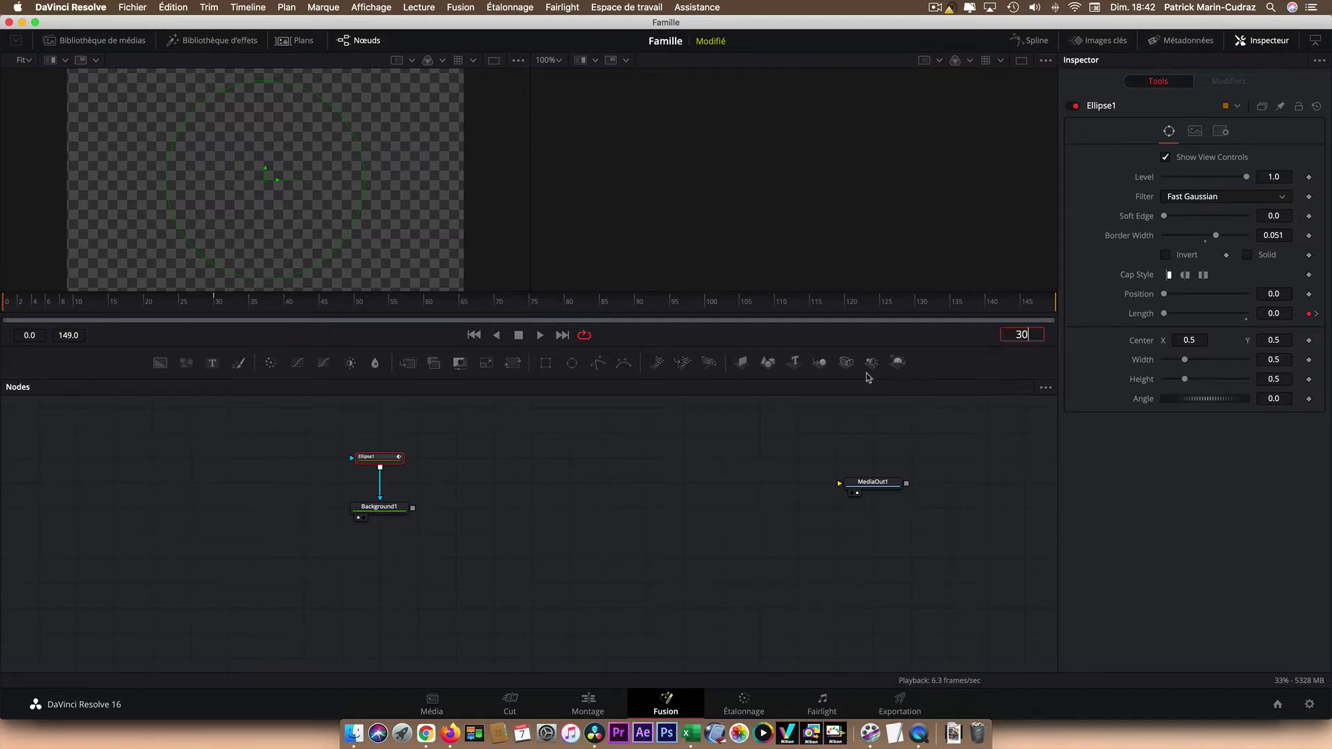
key(Return)
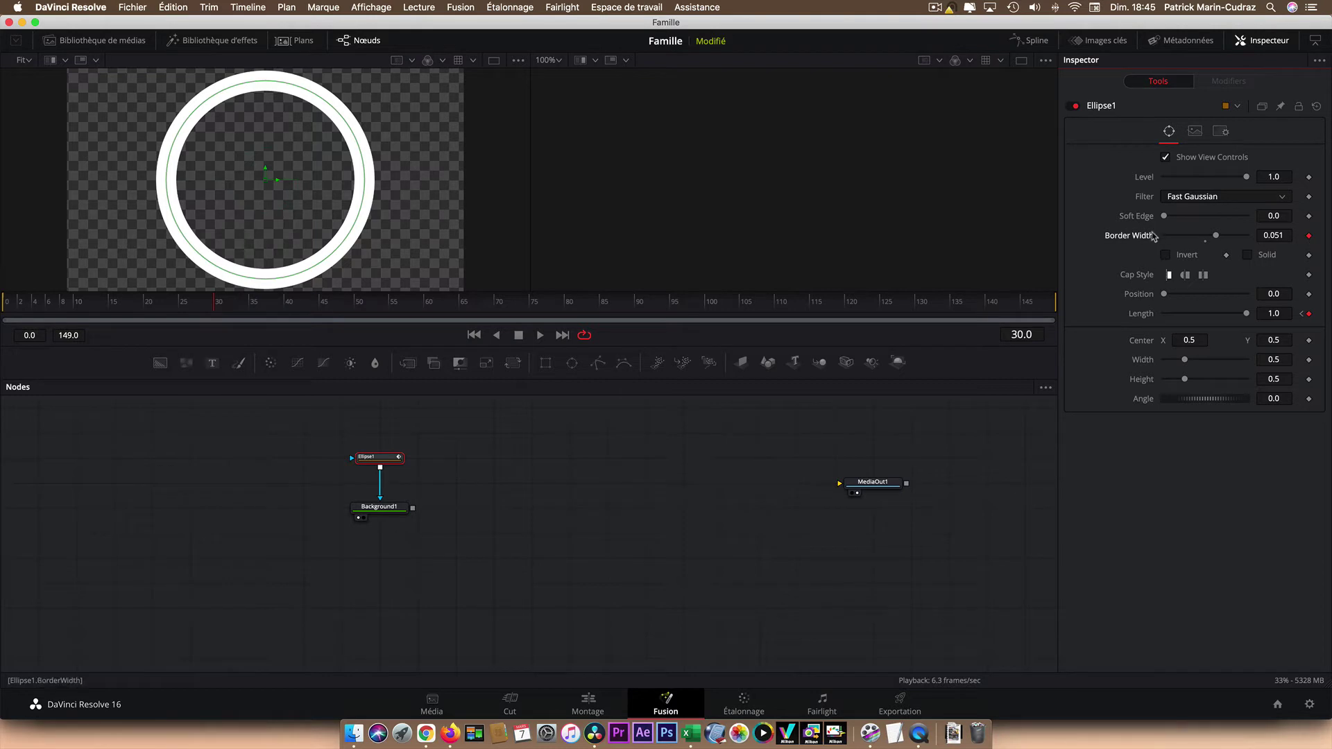
click(1023, 335)
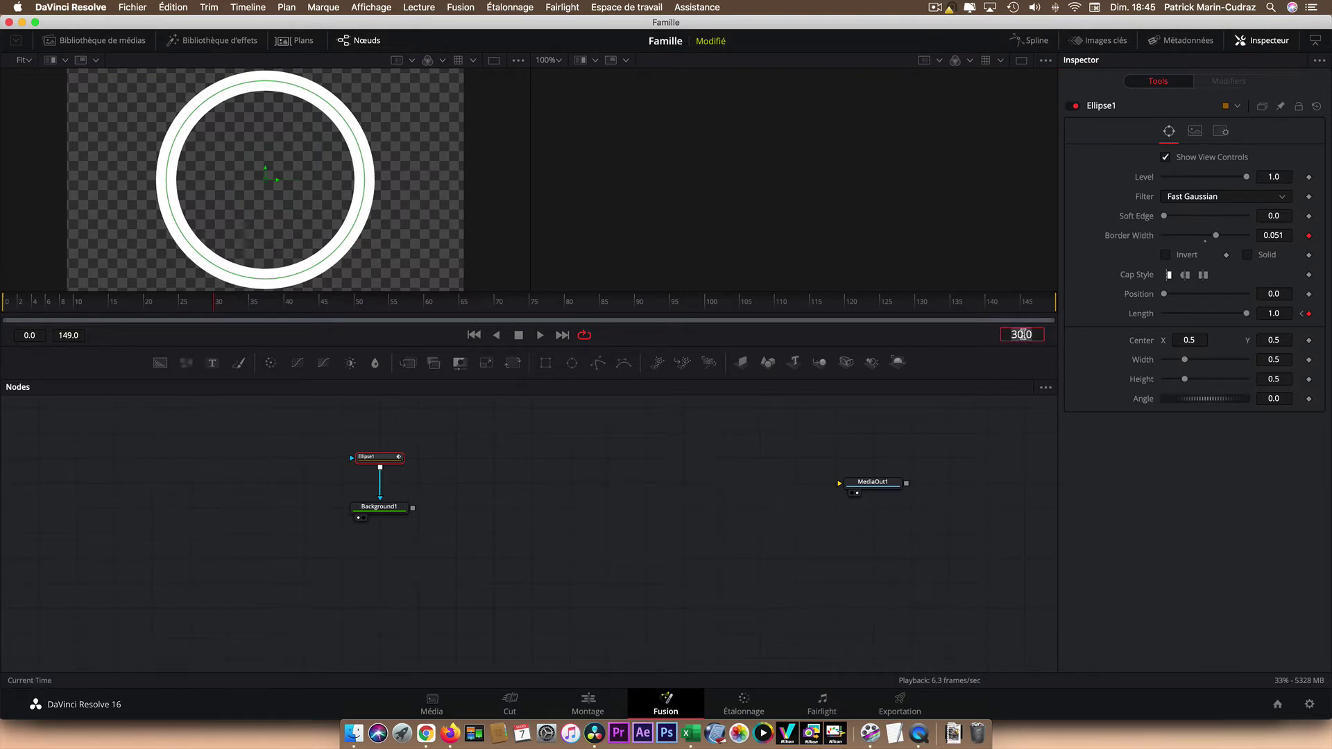
text(55)
key(Return)
click(1205, 237)
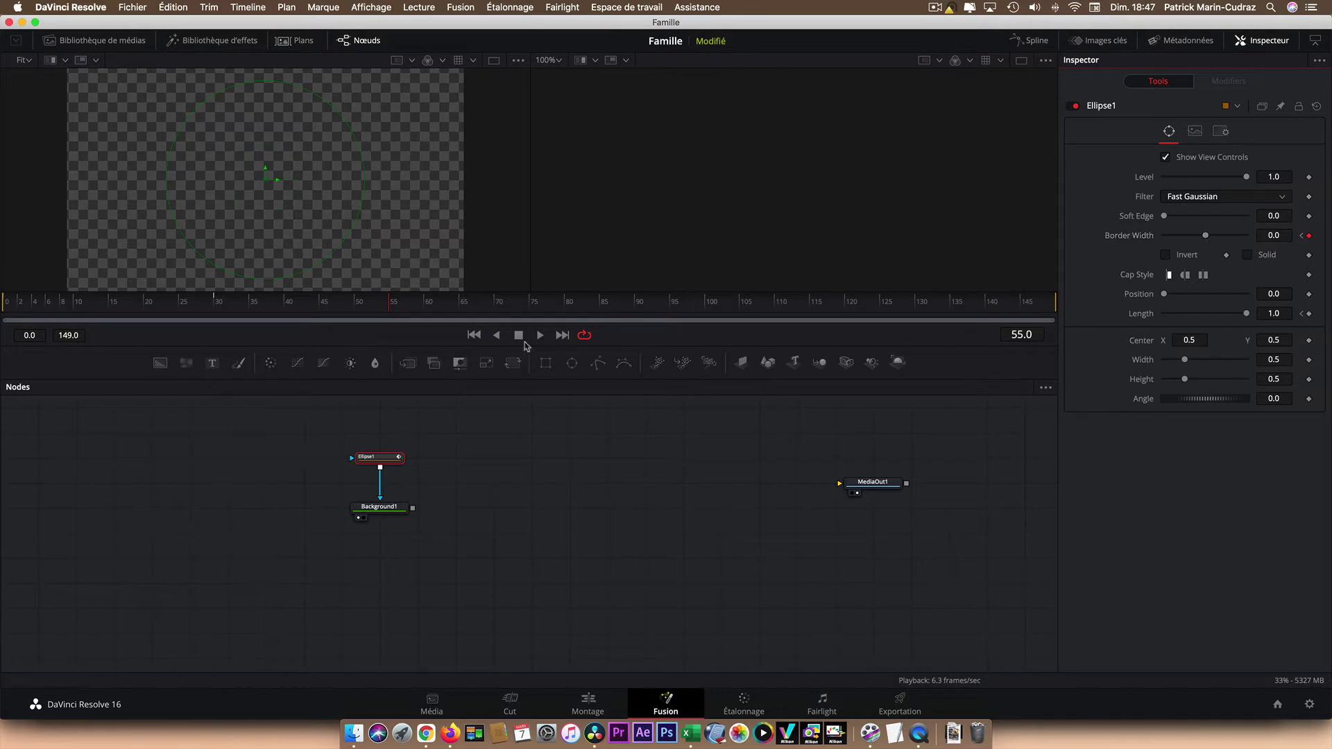
- Play the ring animation from the first frame, stop it, and scrub through to frame 55
click(474, 335)
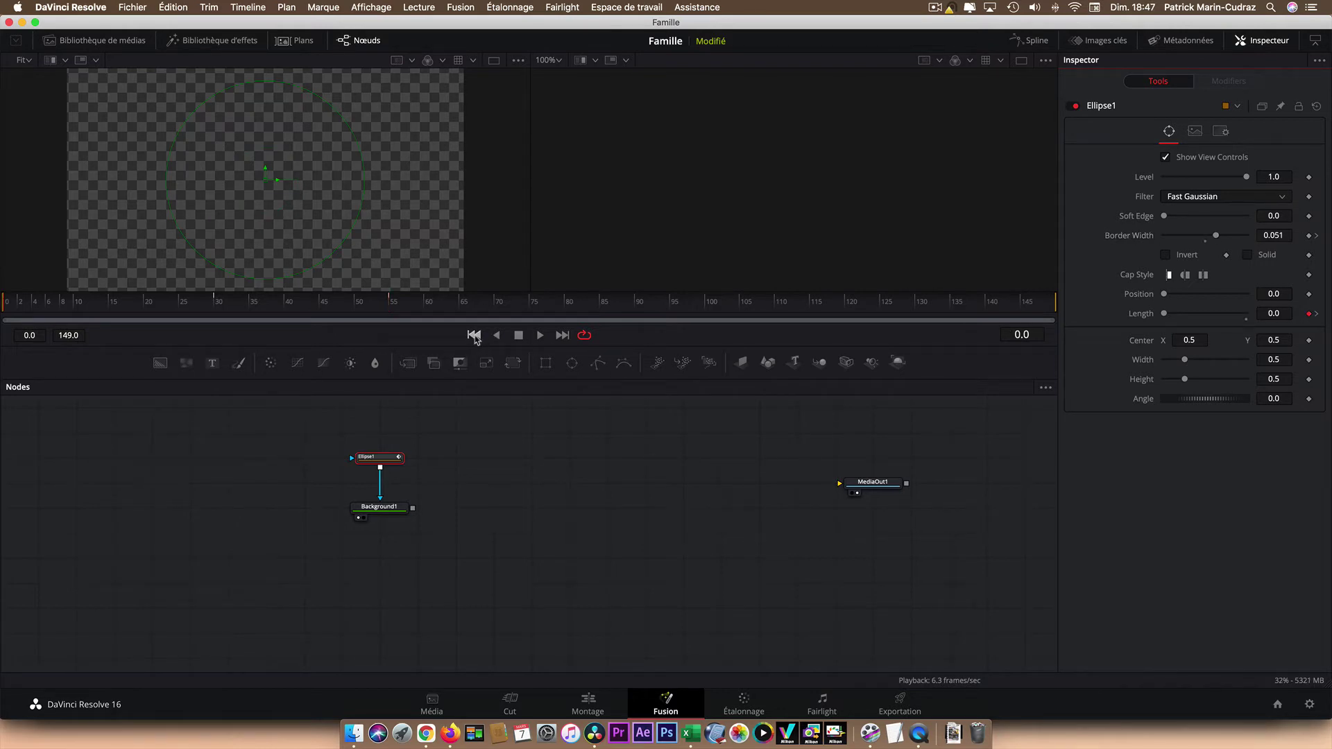
click(539, 336)
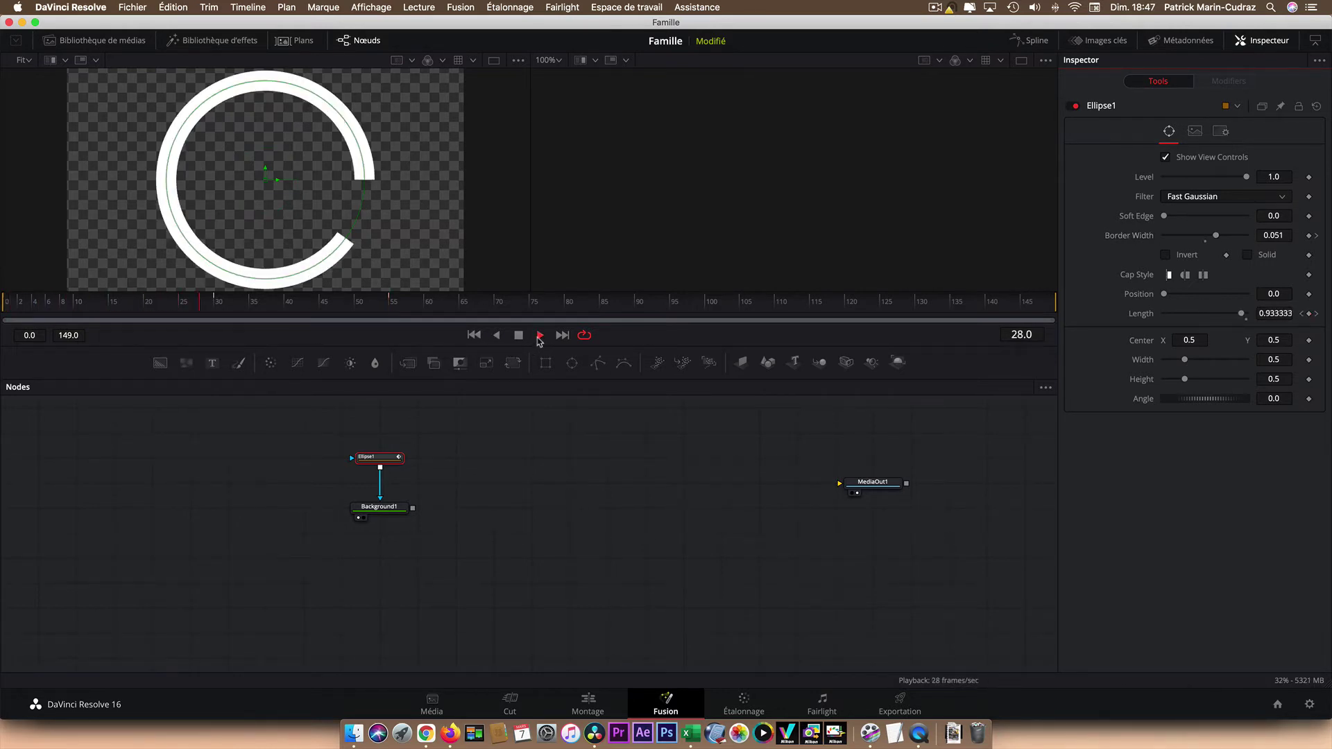
click(518, 335)
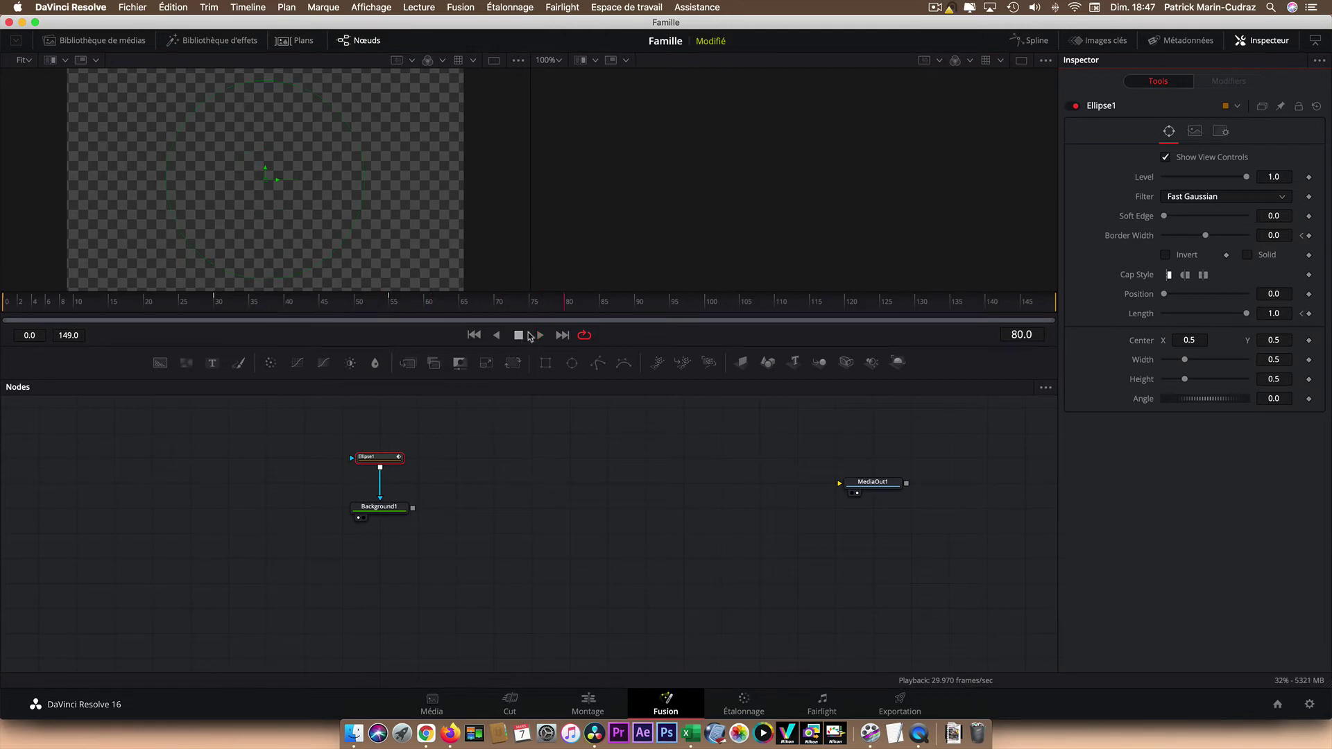
click(179, 303)
drag(161, 305, 393, 316)
- Smooth Ellipse1's Length spline, extend the last keyframe's handle back to about frame 5, and play the animation from the start
click(1031, 41)
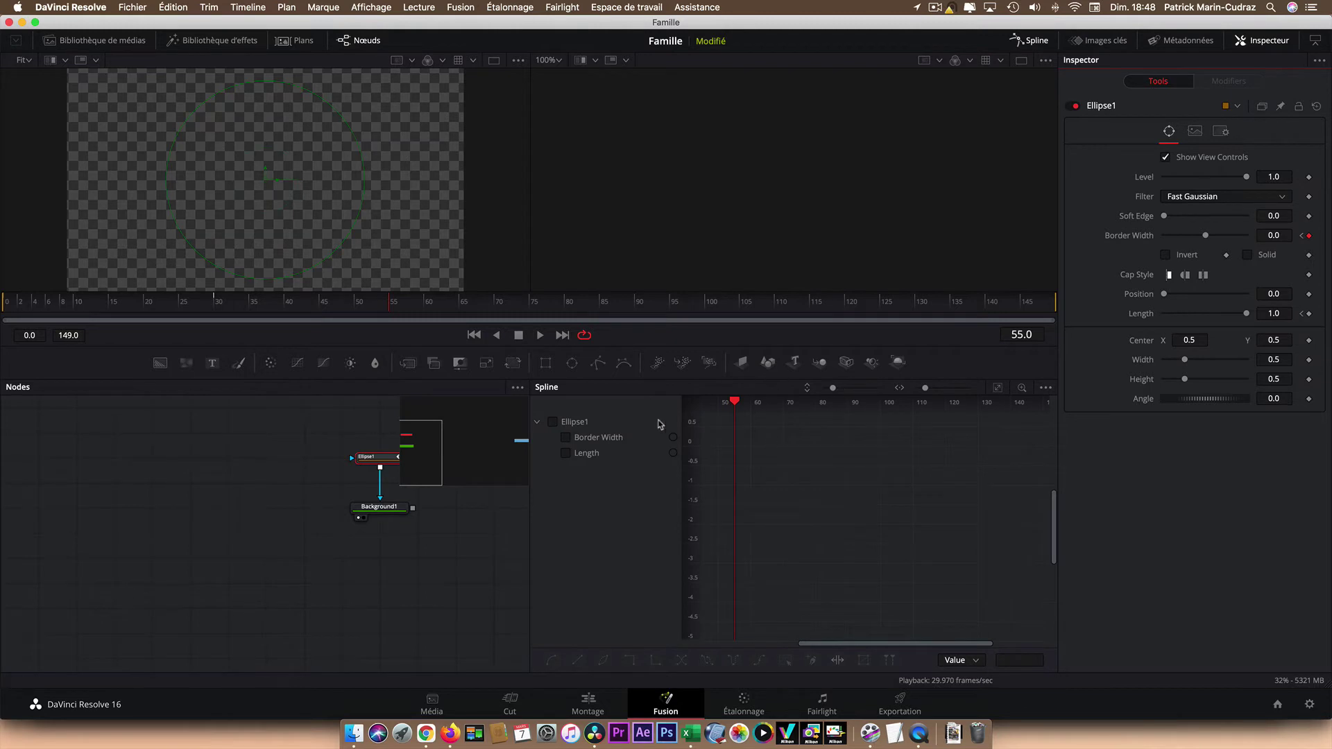
click(566, 454)
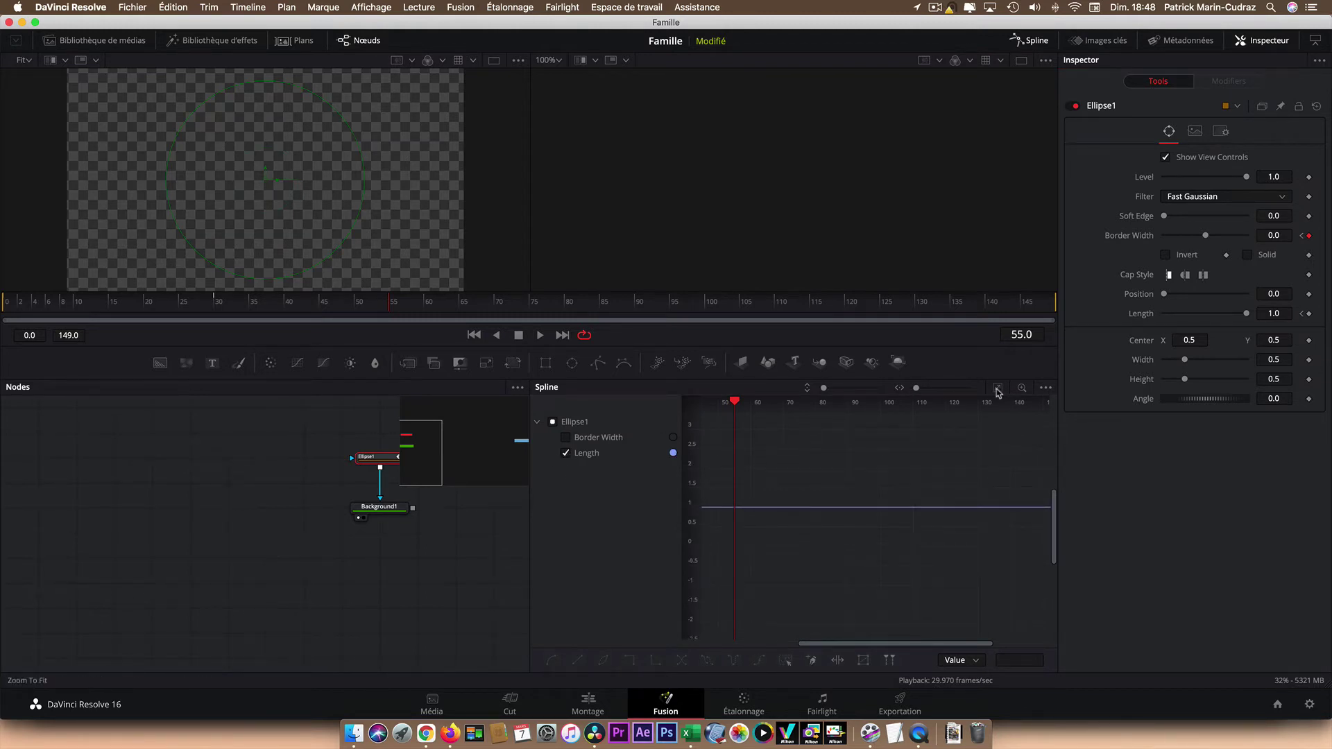
click(997, 390)
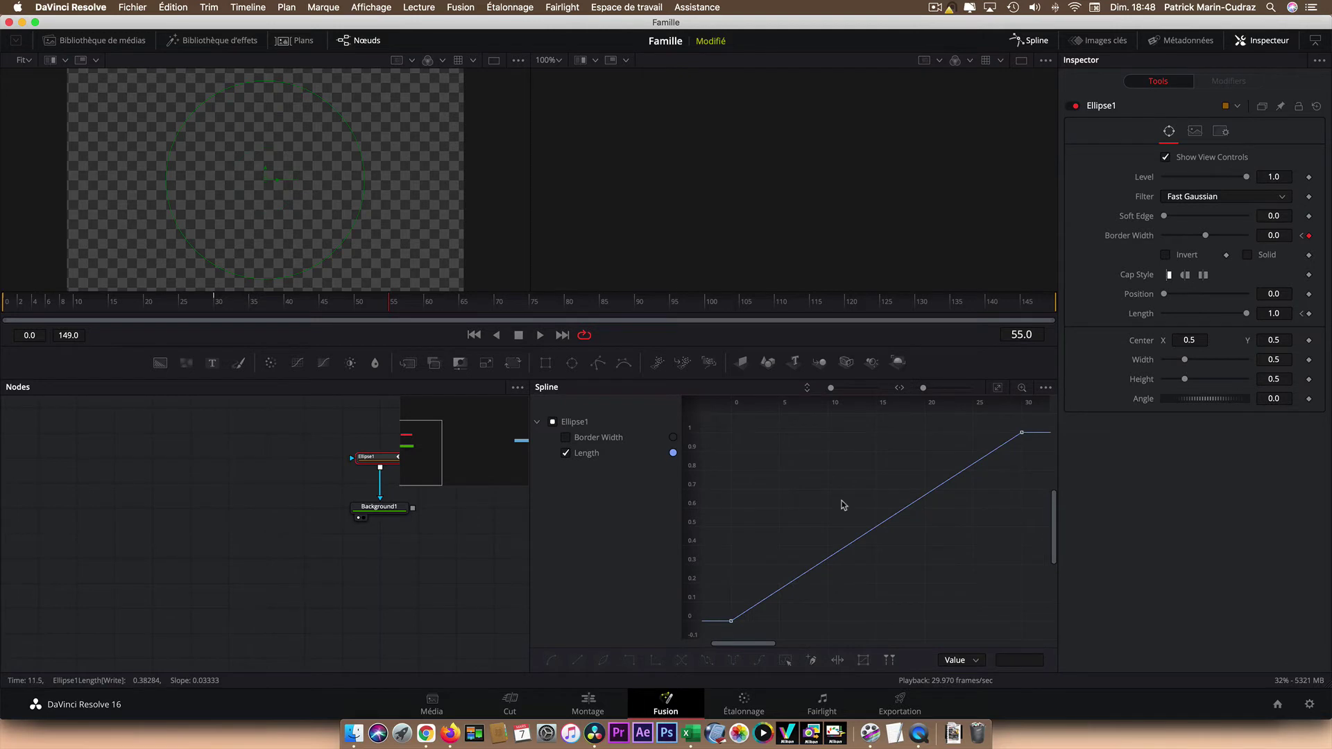
key(super+a)
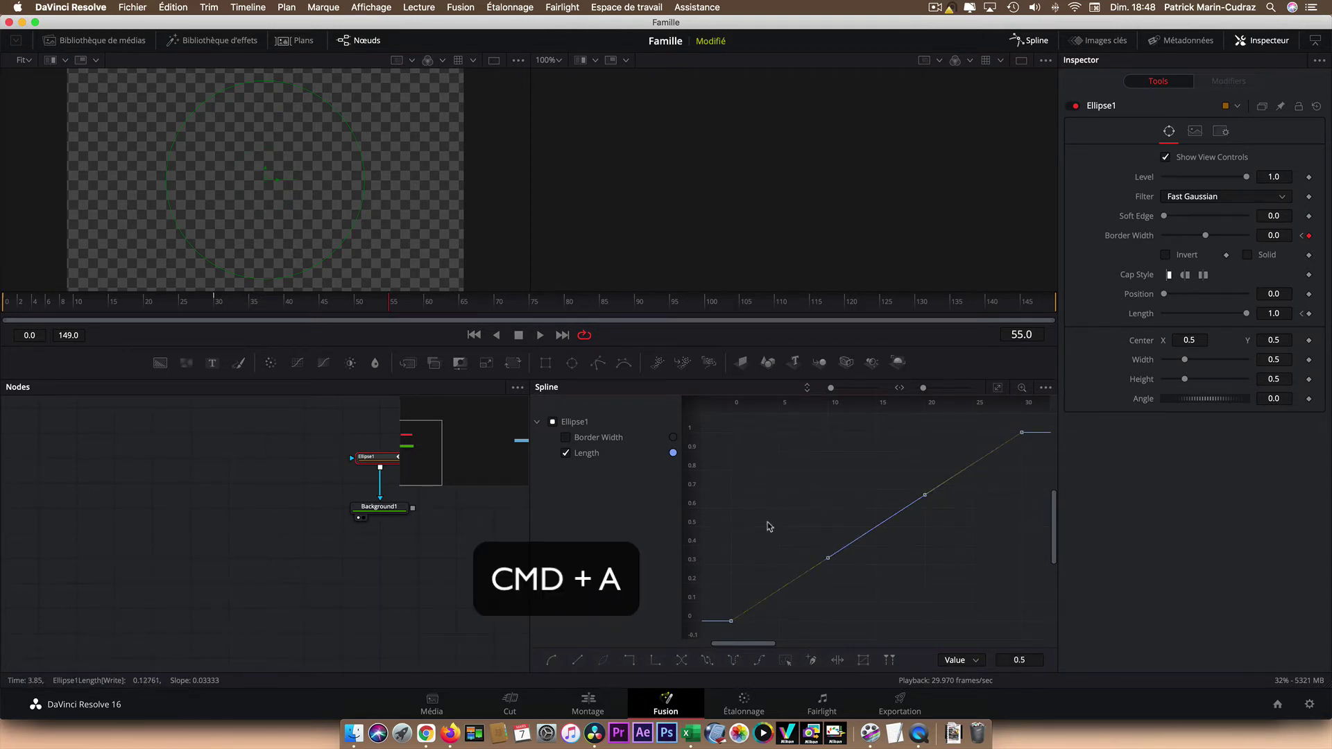
click(552, 660)
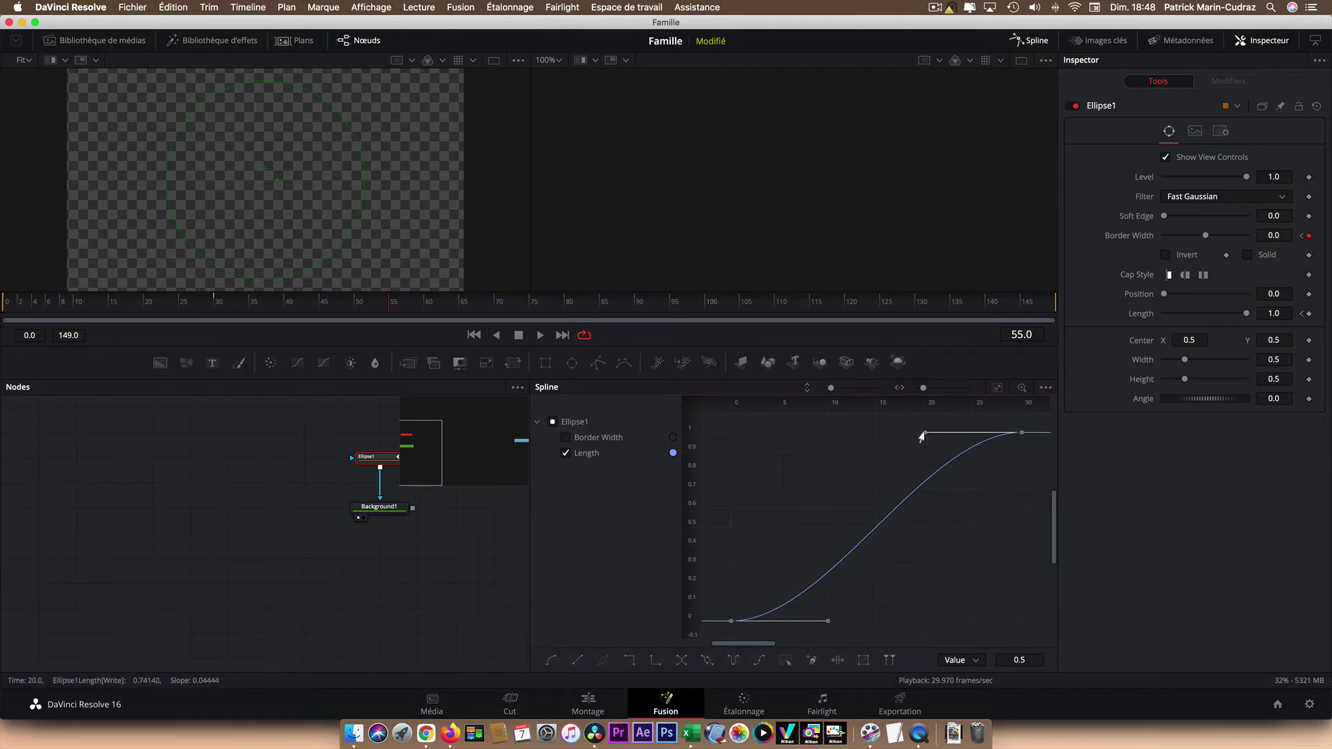
drag(925, 432, 779, 434)
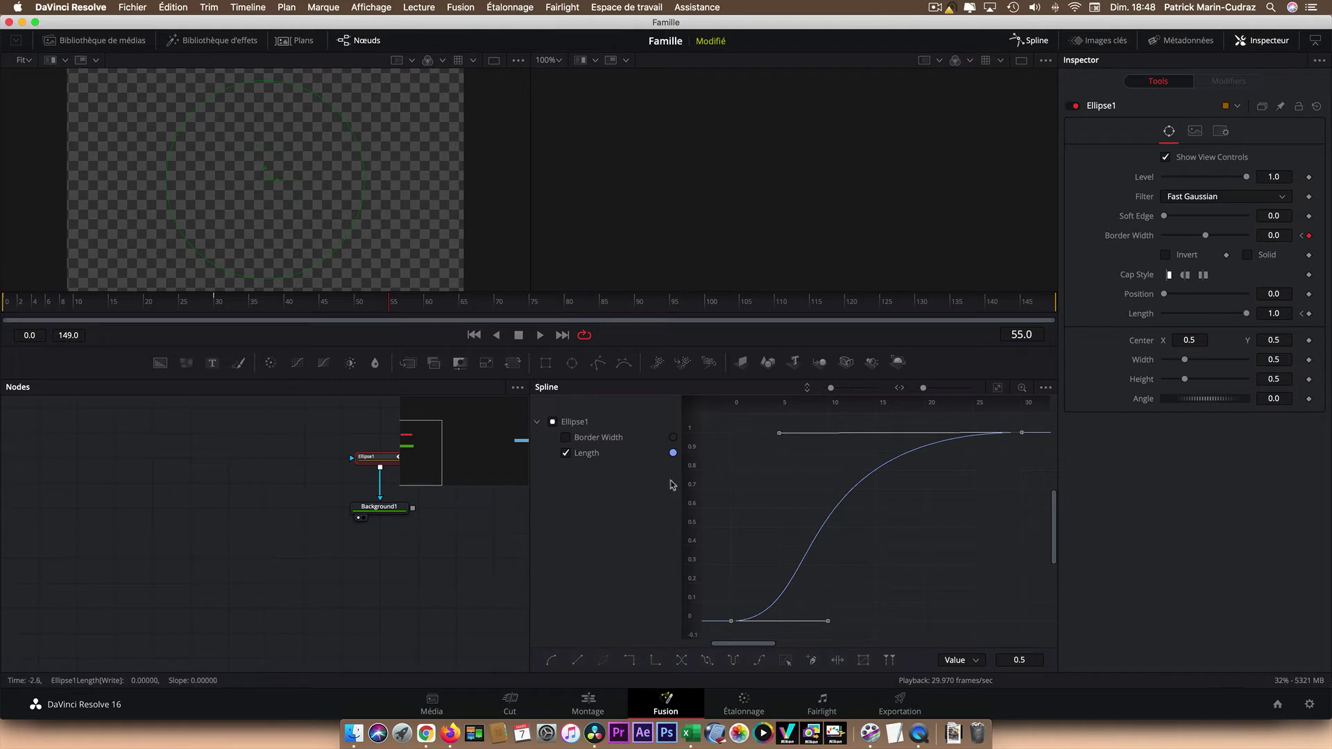
click(1034, 41)
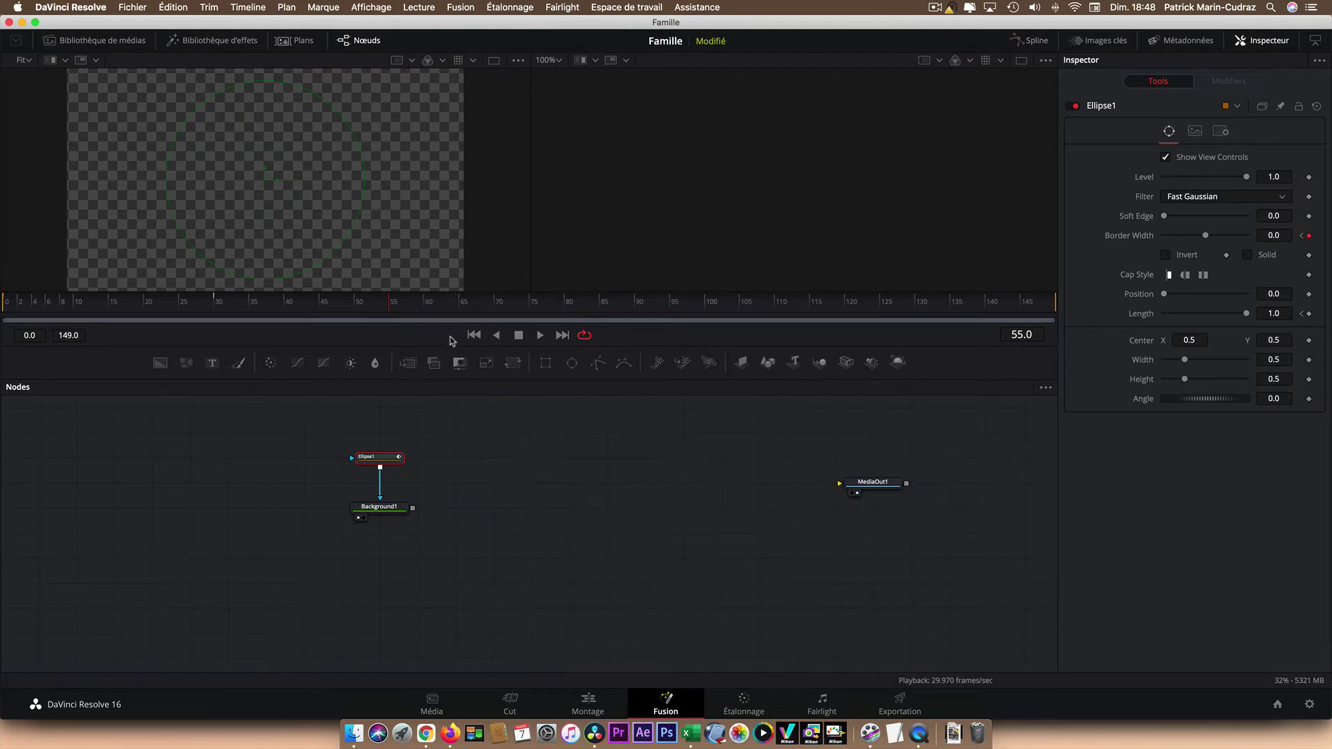
click(474, 335)
click(539, 335)
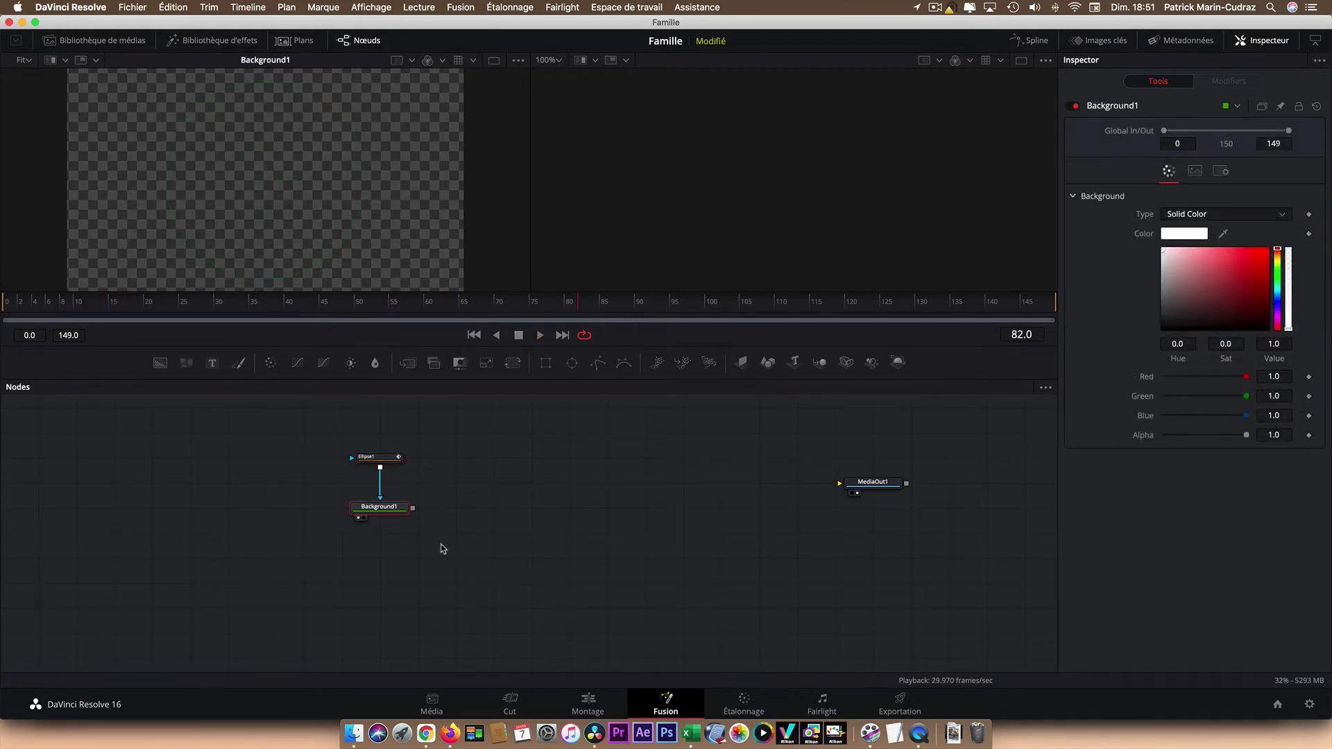
- Add a Transform node fed by Background1, view it around frame 31, and set its size to 0.88
drag(514, 363, 381, 569)
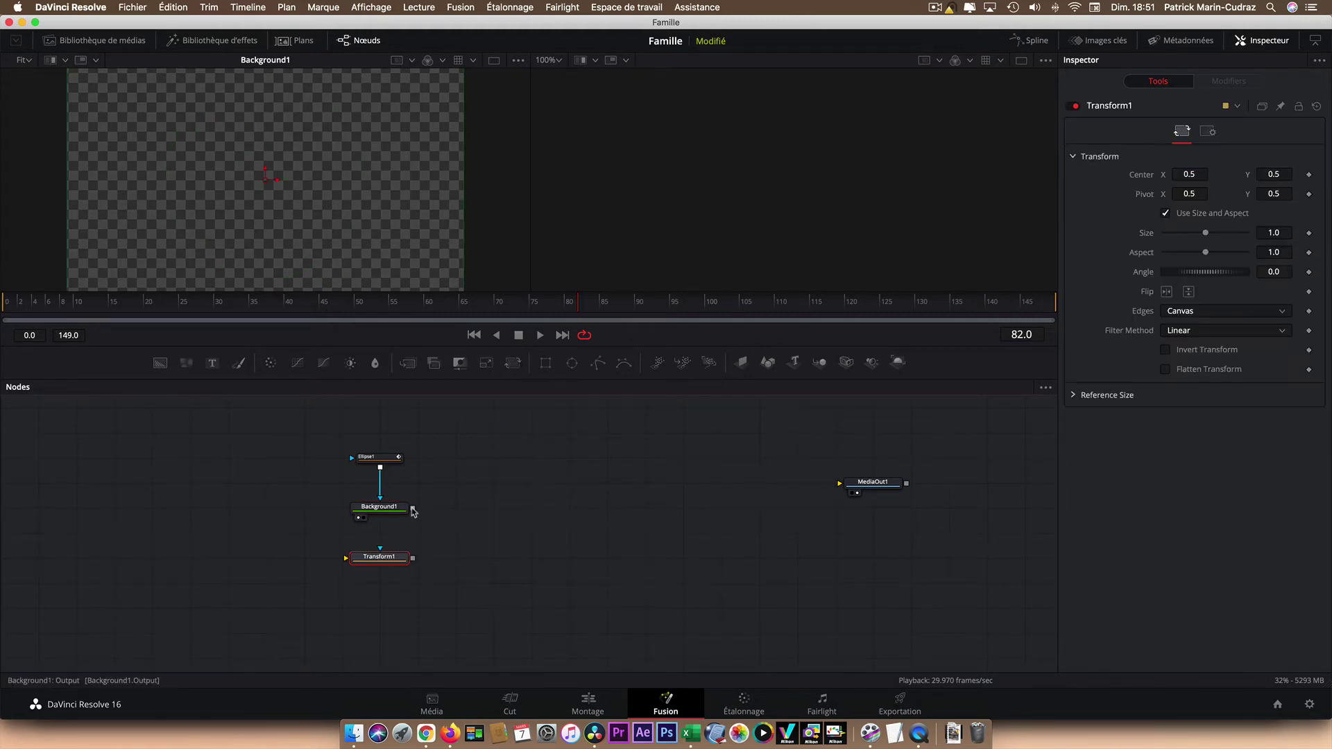
drag(413, 511, 345, 562)
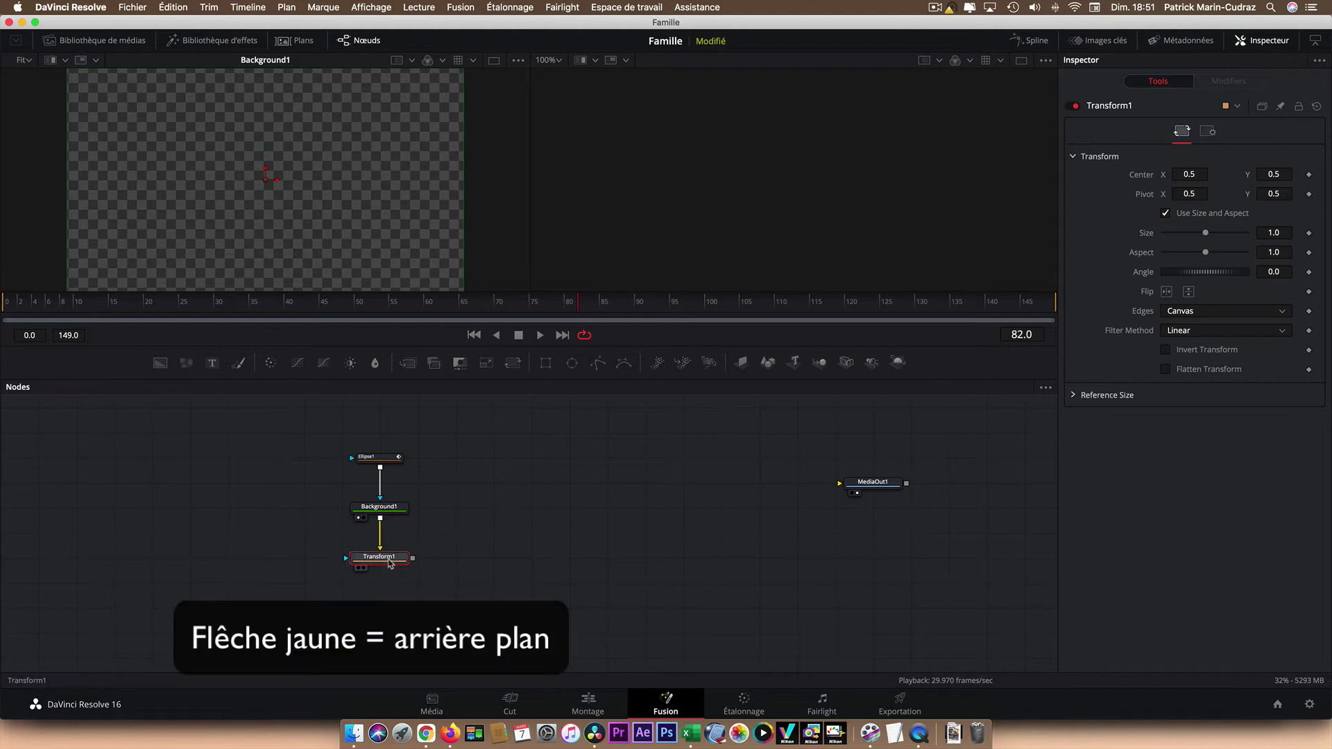
key(1)
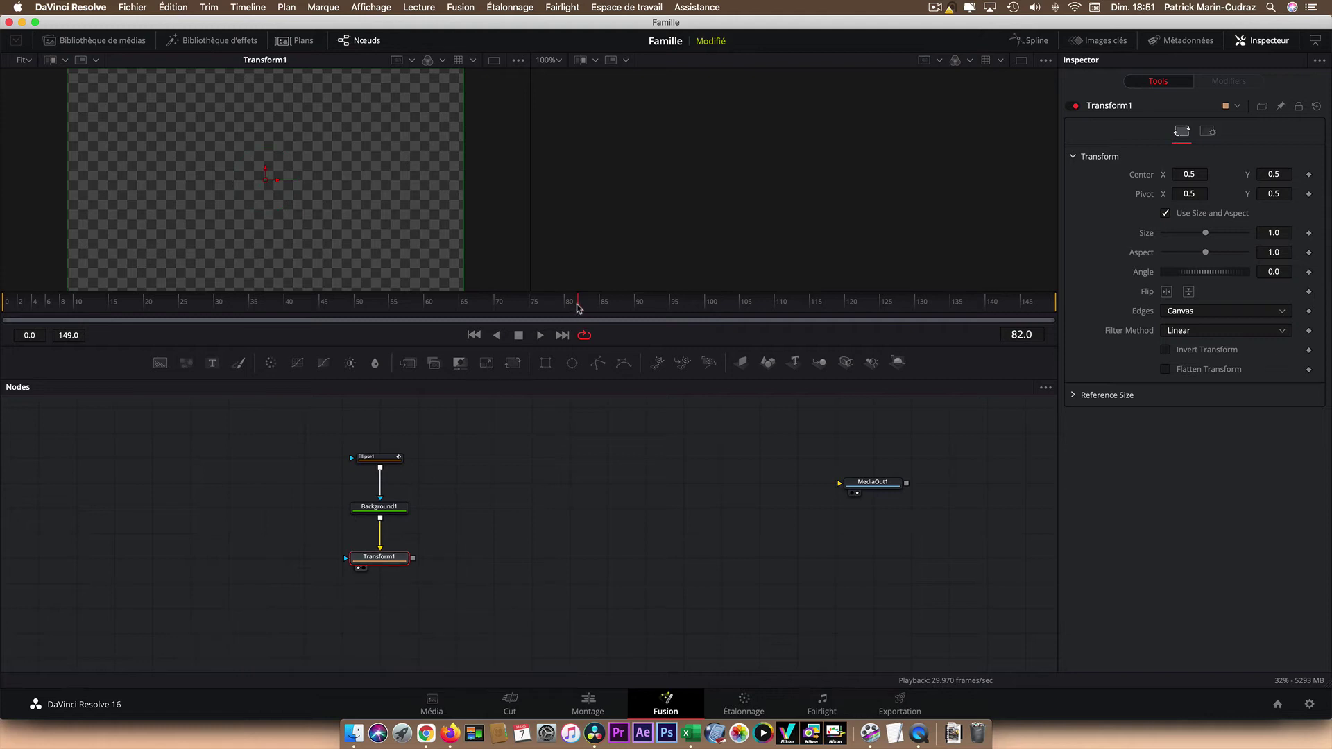
drag(578, 307, 226, 318)
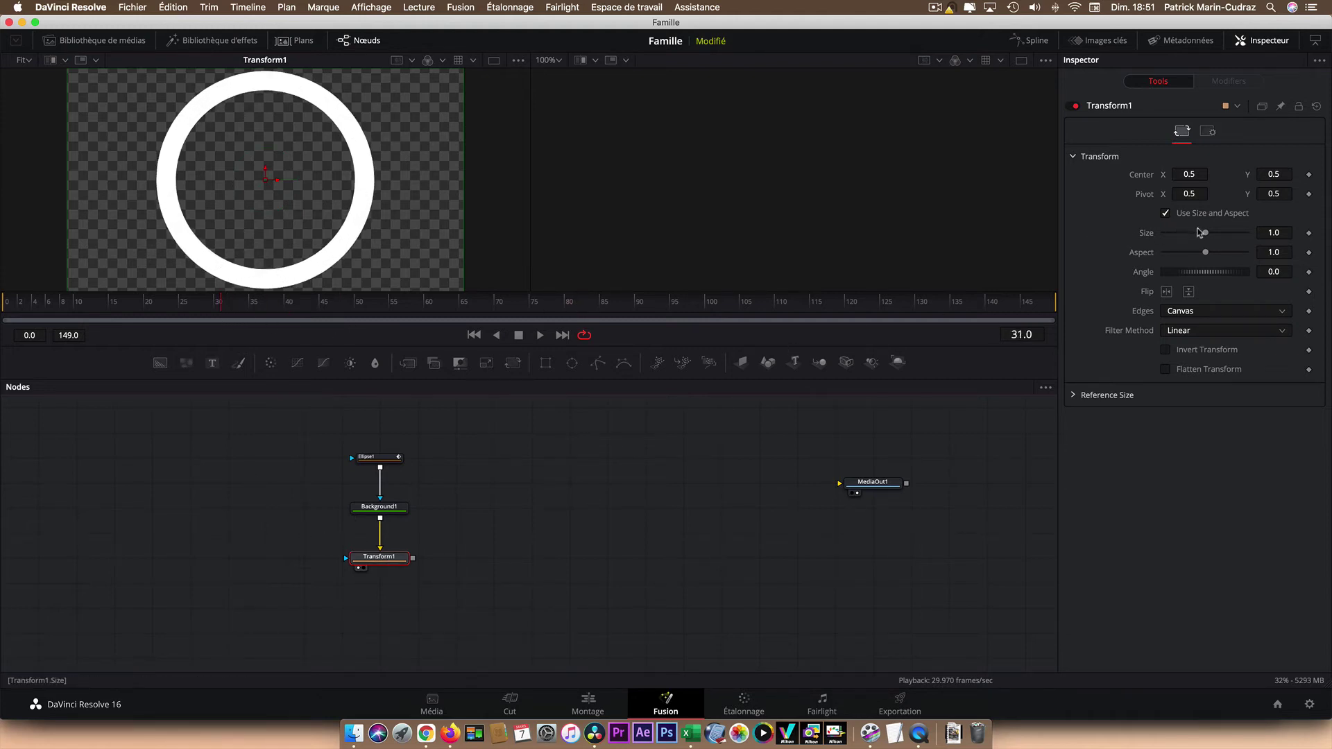
drag(1206, 235, 1202, 238)
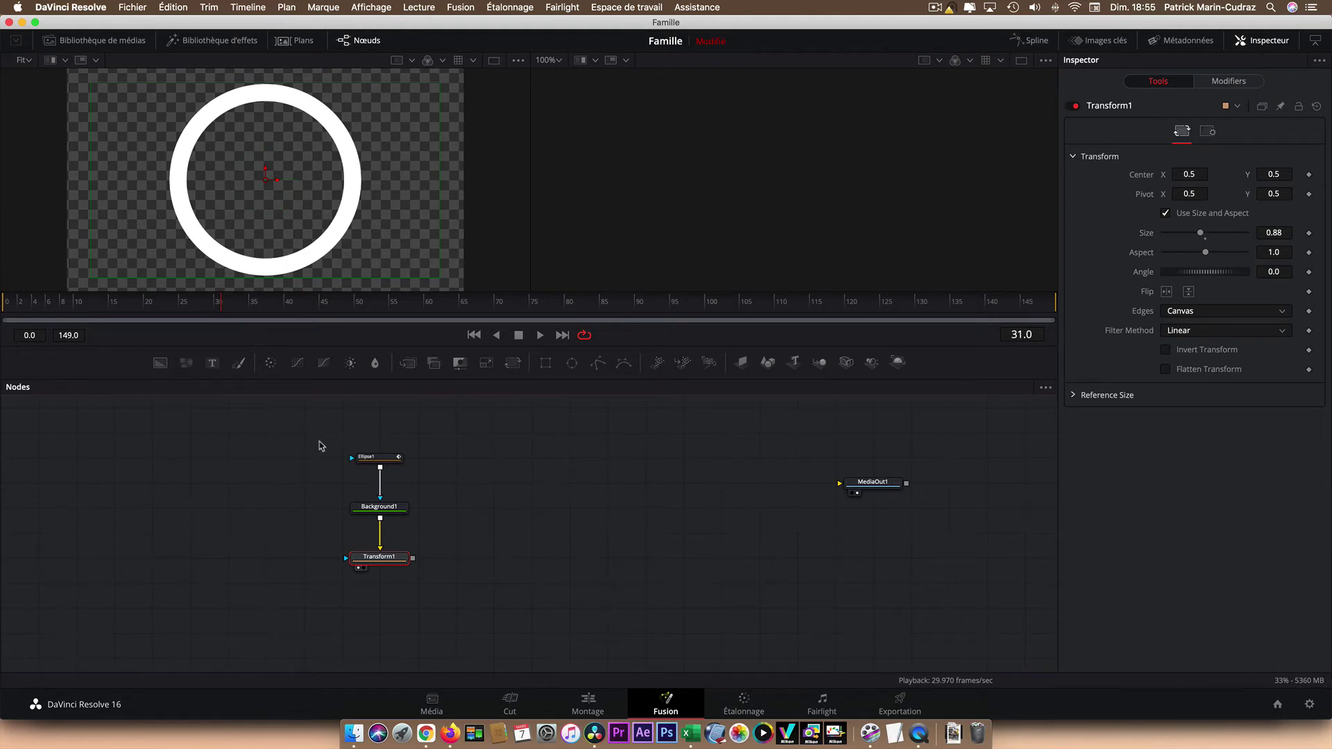
- Duplicate the Ellipse1, Background1 and Transform1 nodes and align the copies beside the originals
drag(319, 442, 411, 568)
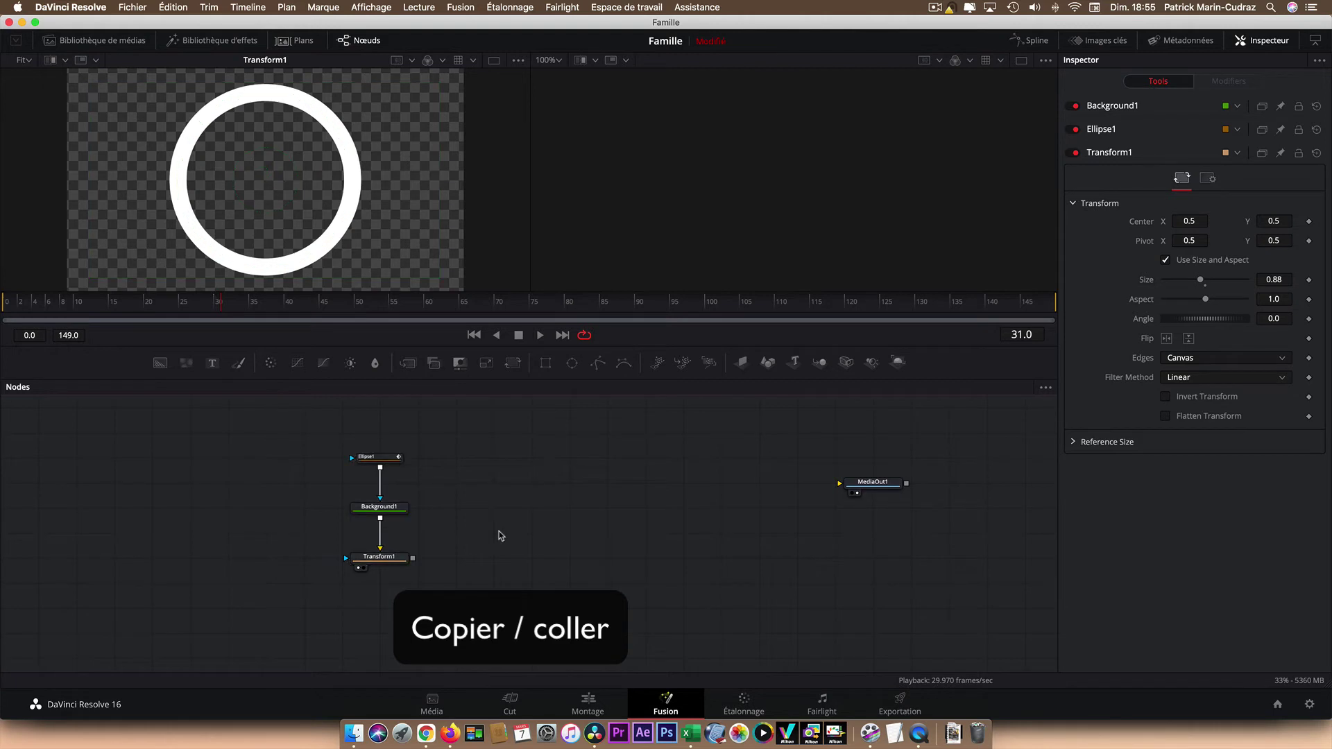
key(super+v)
drag(495, 533, 543, 563)
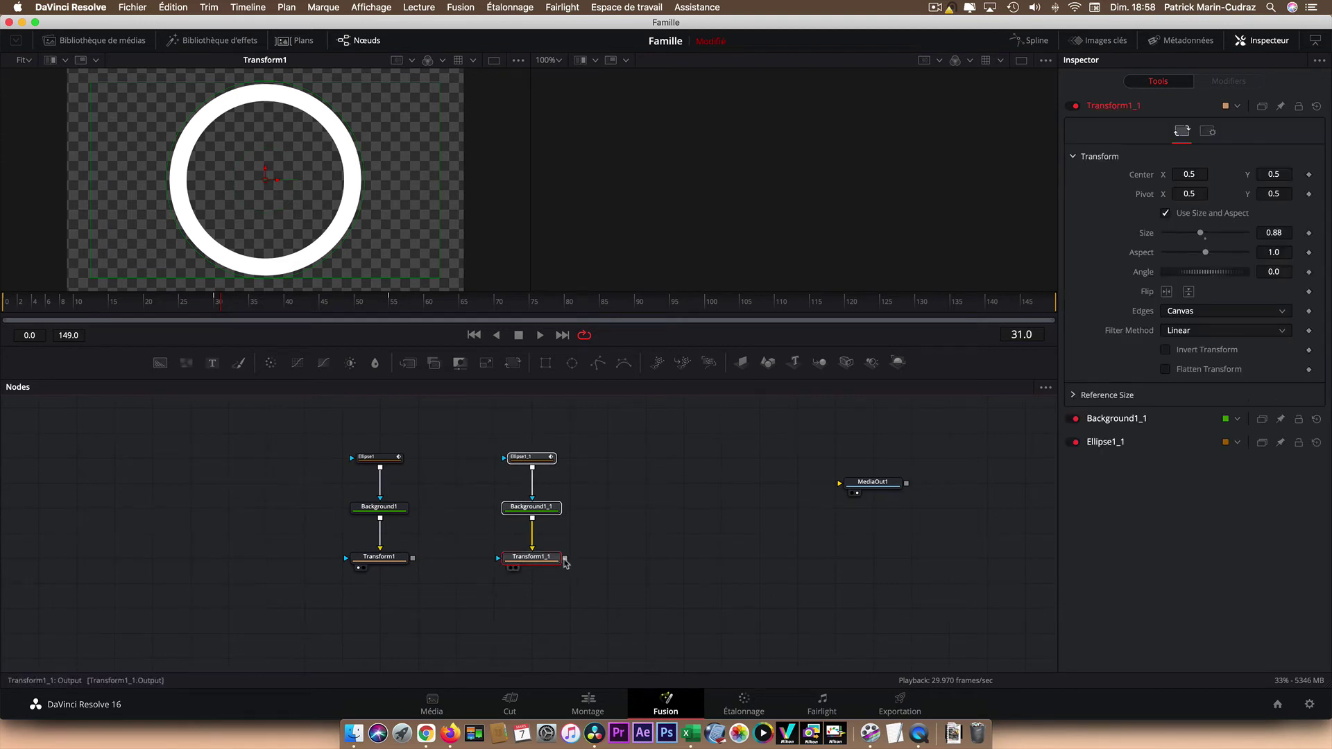
- Merge the output of Transform1_1 over Transform1 and place the duplicated ring branch right beside the original one
click(580, 558)
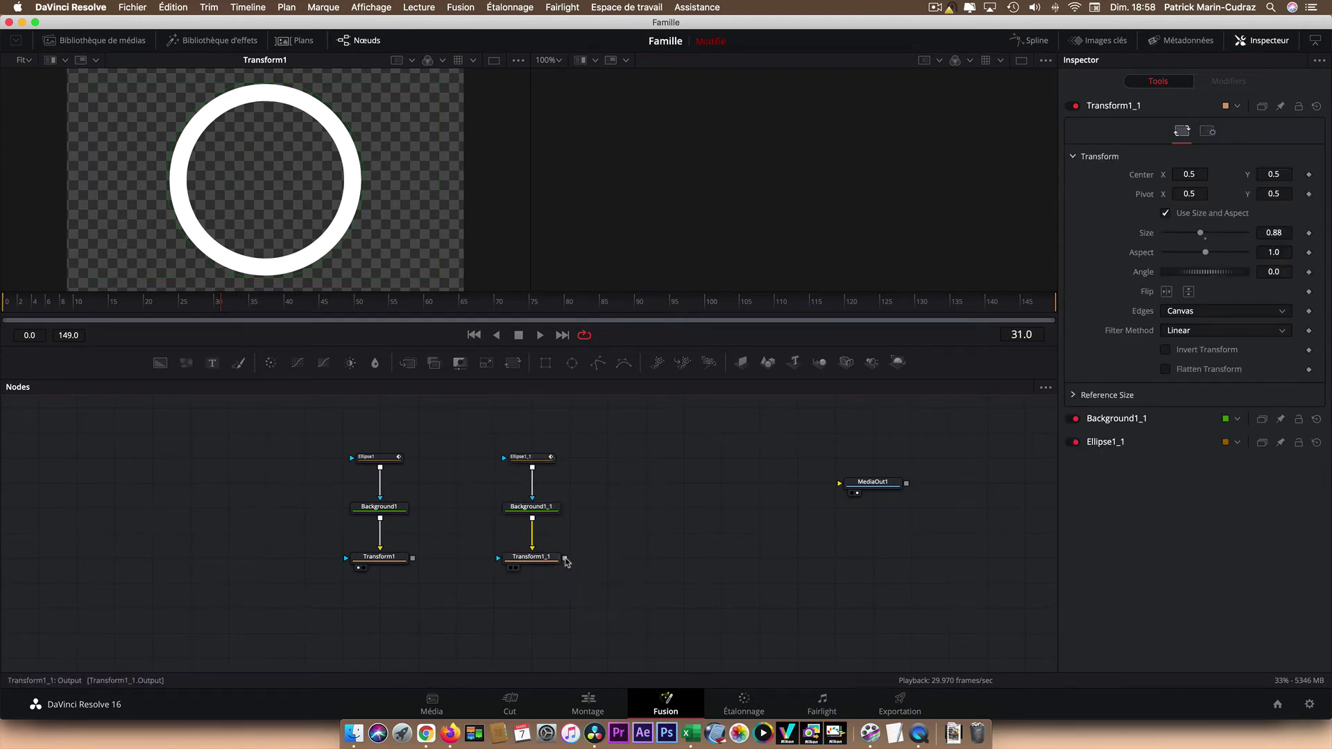
drag(566, 559, 414, 563)
drag(607, 559, 399, 610)
drag(489, 434, 470, 566)
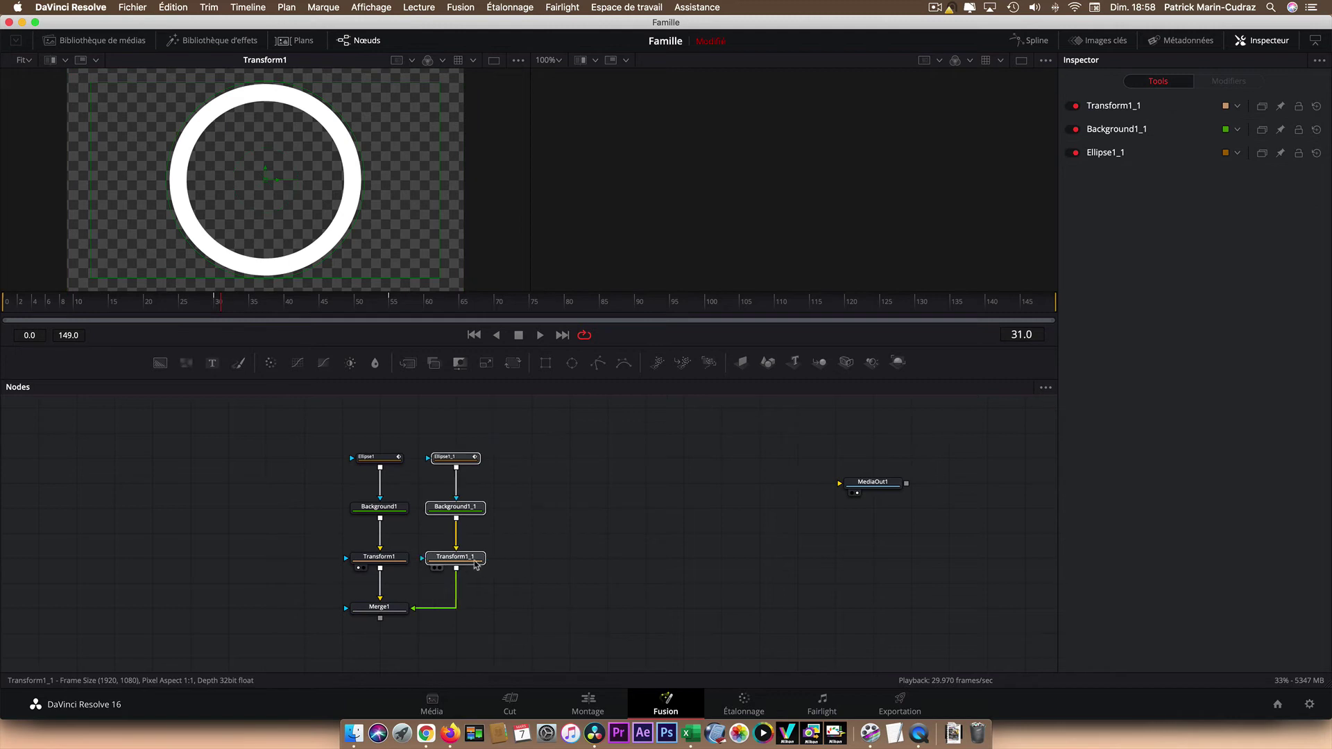
click(470, 565)
- View Merge1 and set Transform1_1's size to 0.69 to make a smaller inner ring
click(381, 610)
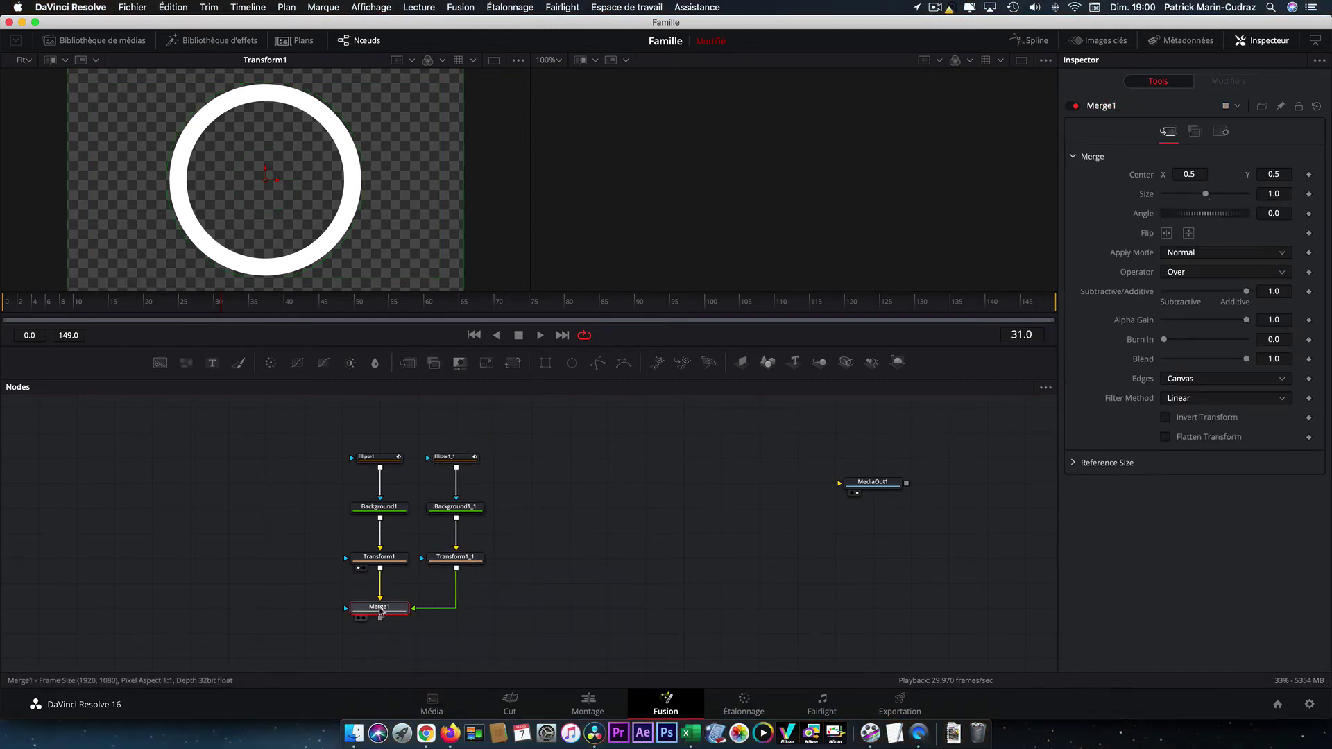
key(1)
click(469, 562)
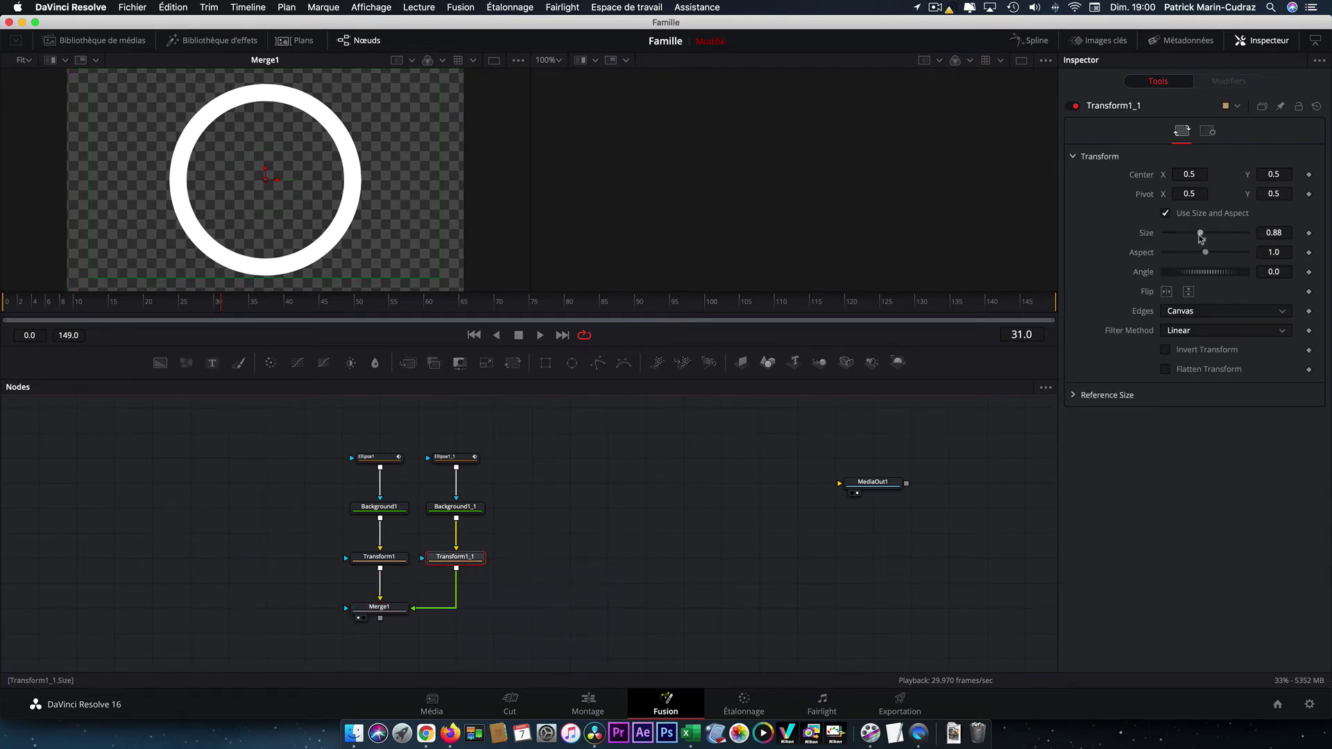
drag(1201, 236, 1193, 237)
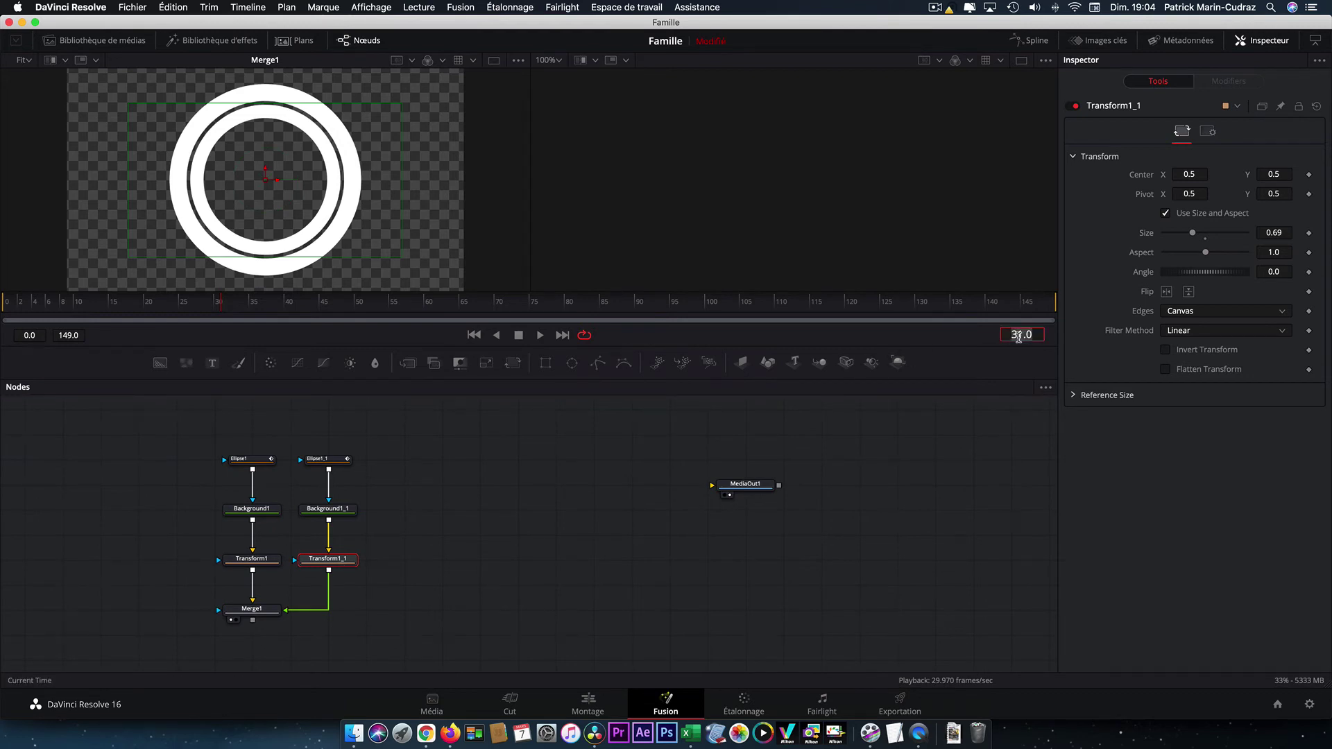
- Go to frame 30, display the keyframes of Ellipse1 and Ellipse1_1, and scrub back to frame 19
text(3)
key(Return)
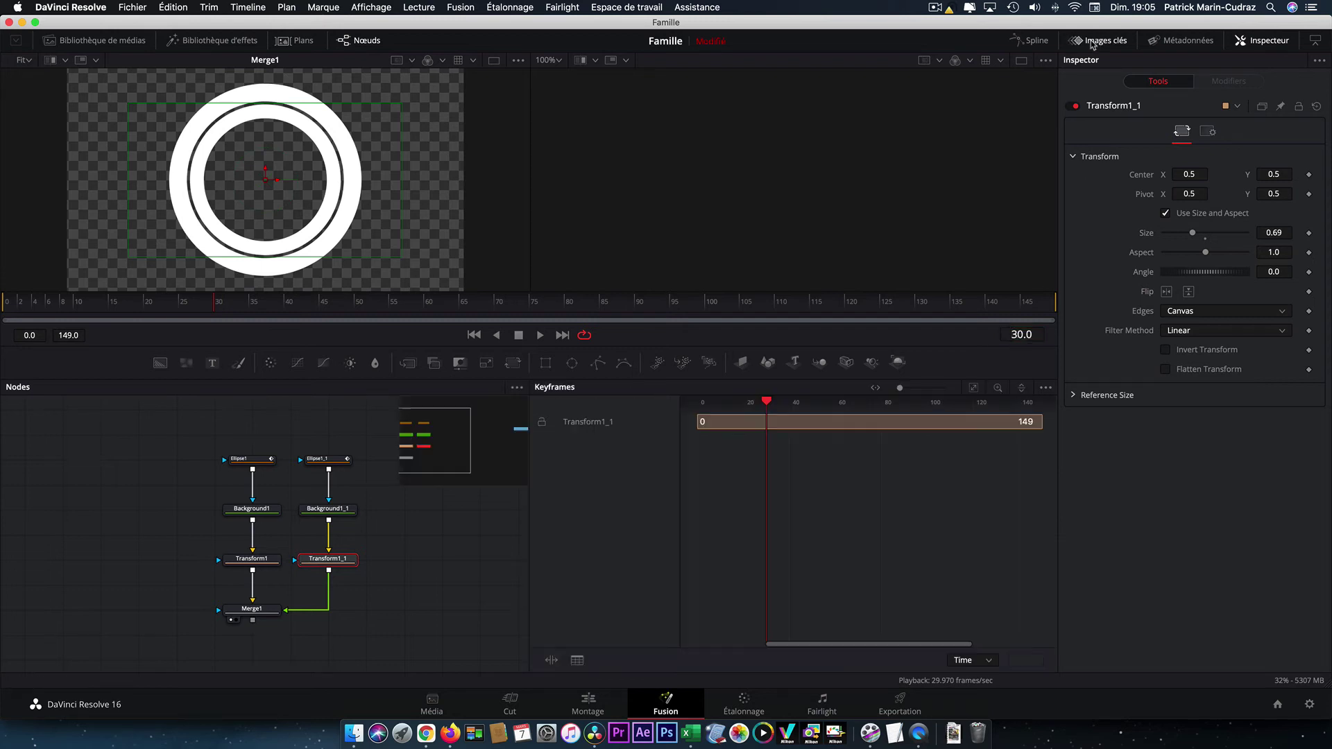
click(1097, 41)
drag(201, 451, 331, 475)
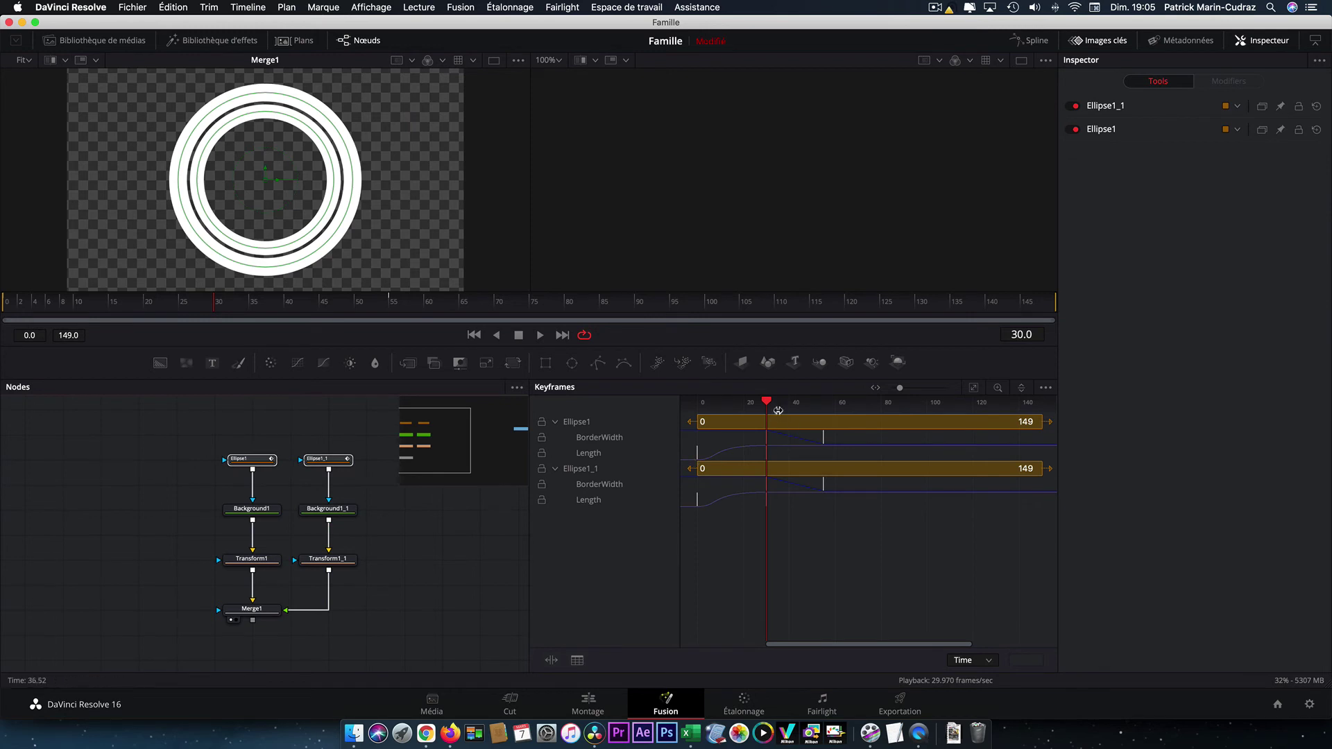
drag(765, 403, 741, 405)
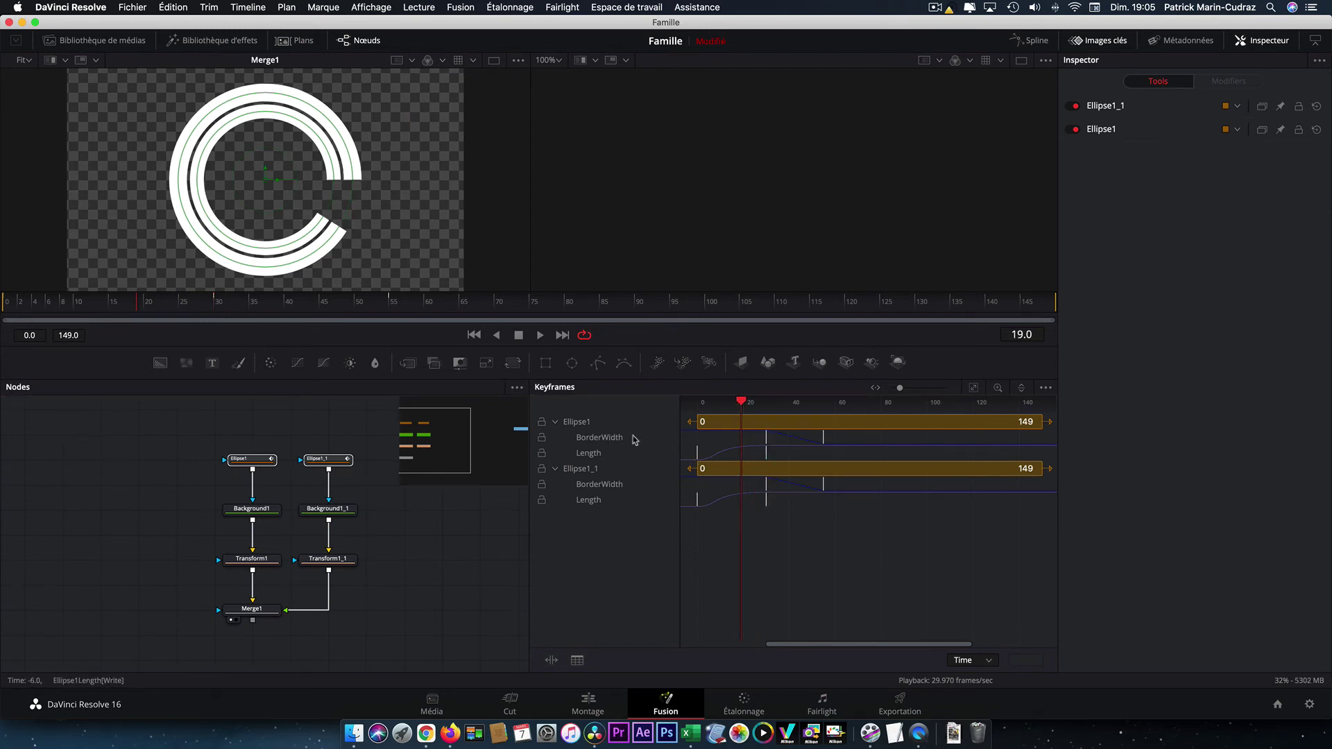
- Set Ellipse1_1's Border Width to 0.022 at frame 30
click(584, 470)
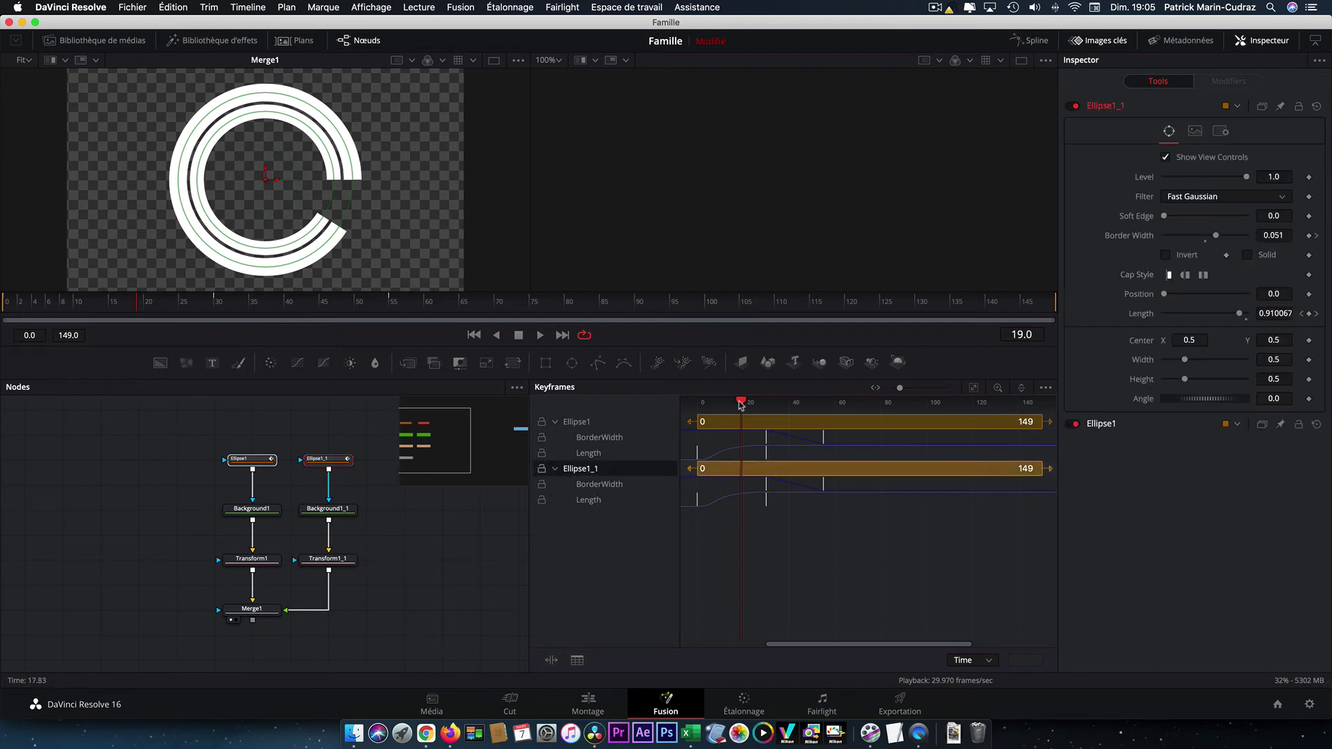
click(1024, 333)
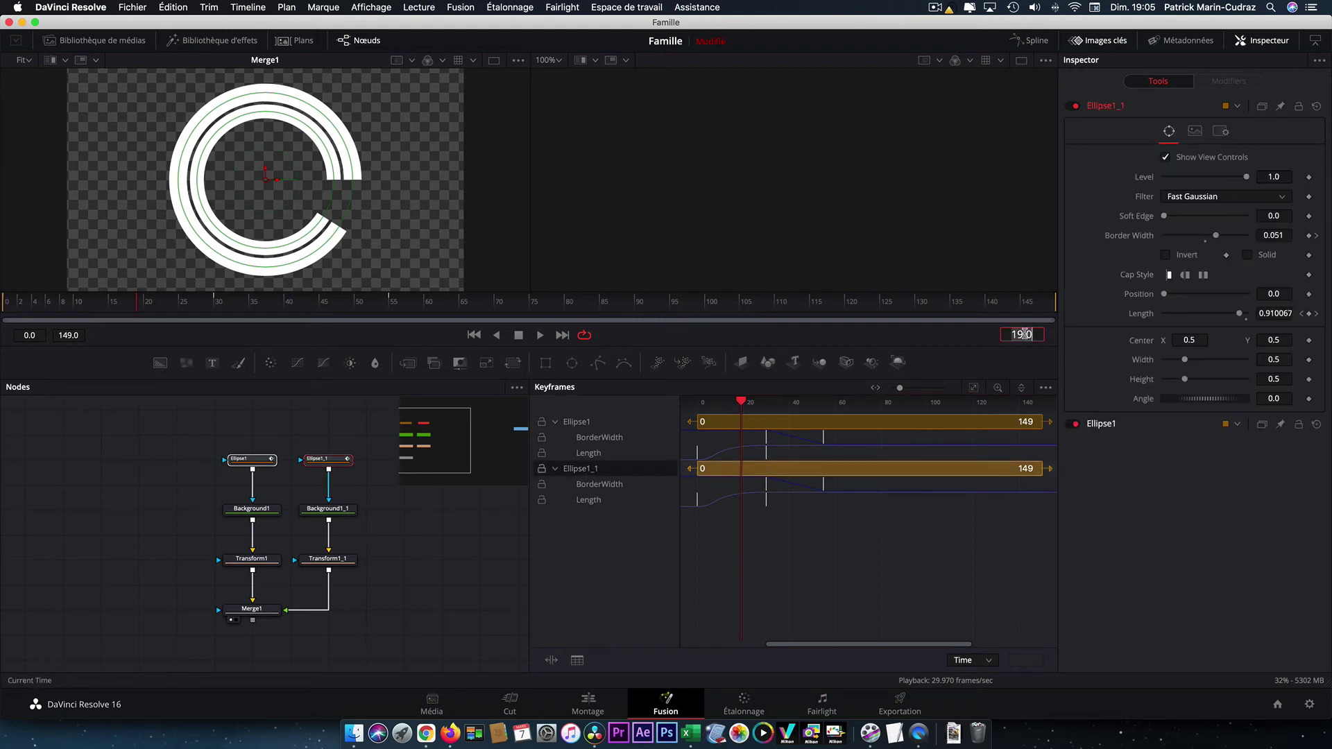
text(30)
key(Return)
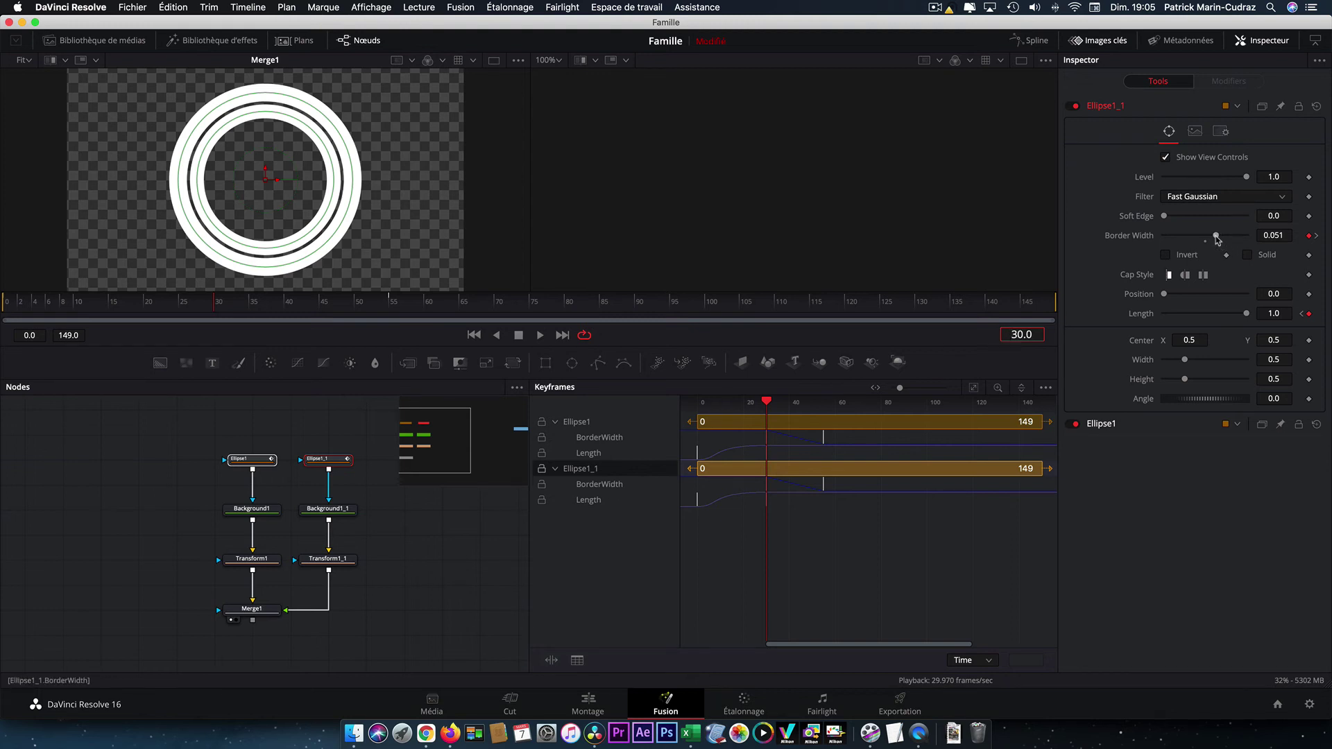
drag(1216, 238, 1211, 239)
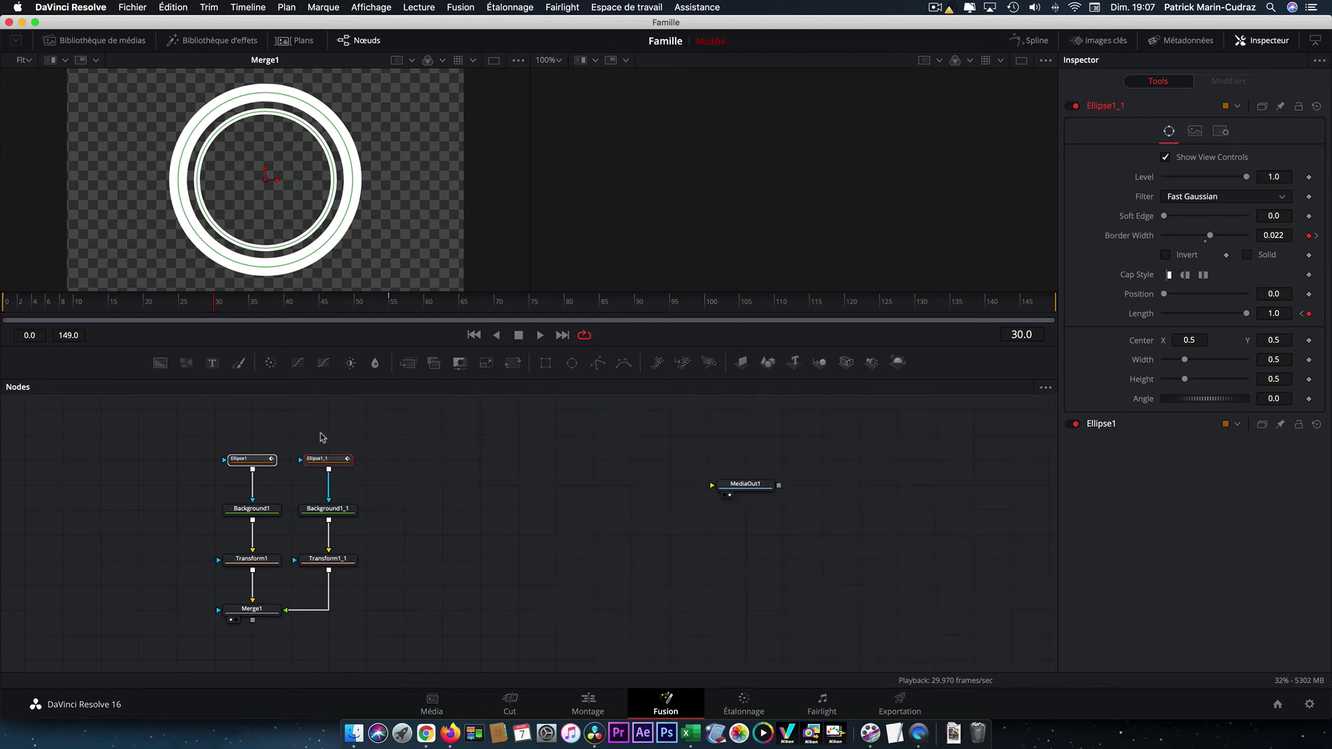
- Add two more copies of the inner ring branch, merged into the chain at sizes 0.5 and 0.31, and thicken Ellipse1_1_1's border
drag(500, 573, 404, 584)
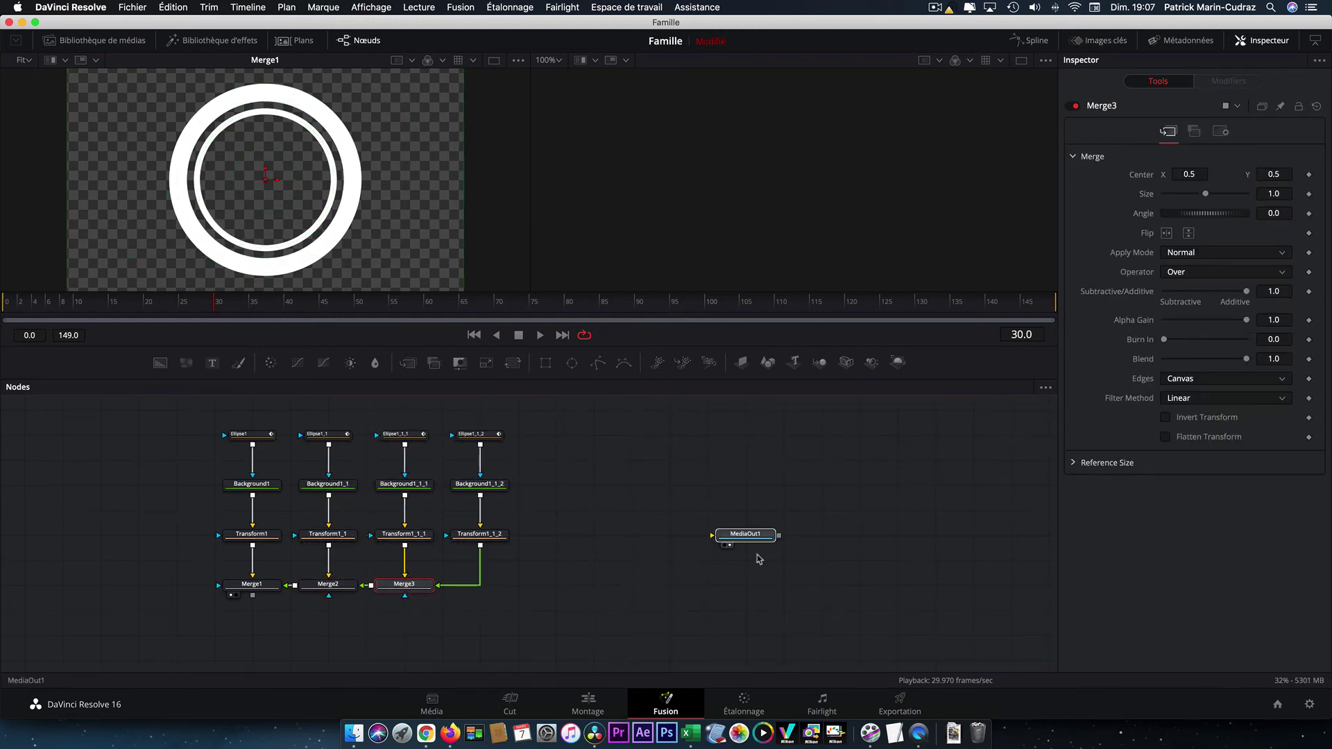
click(480, 534)
drag(1205, 233, 1179, 236)
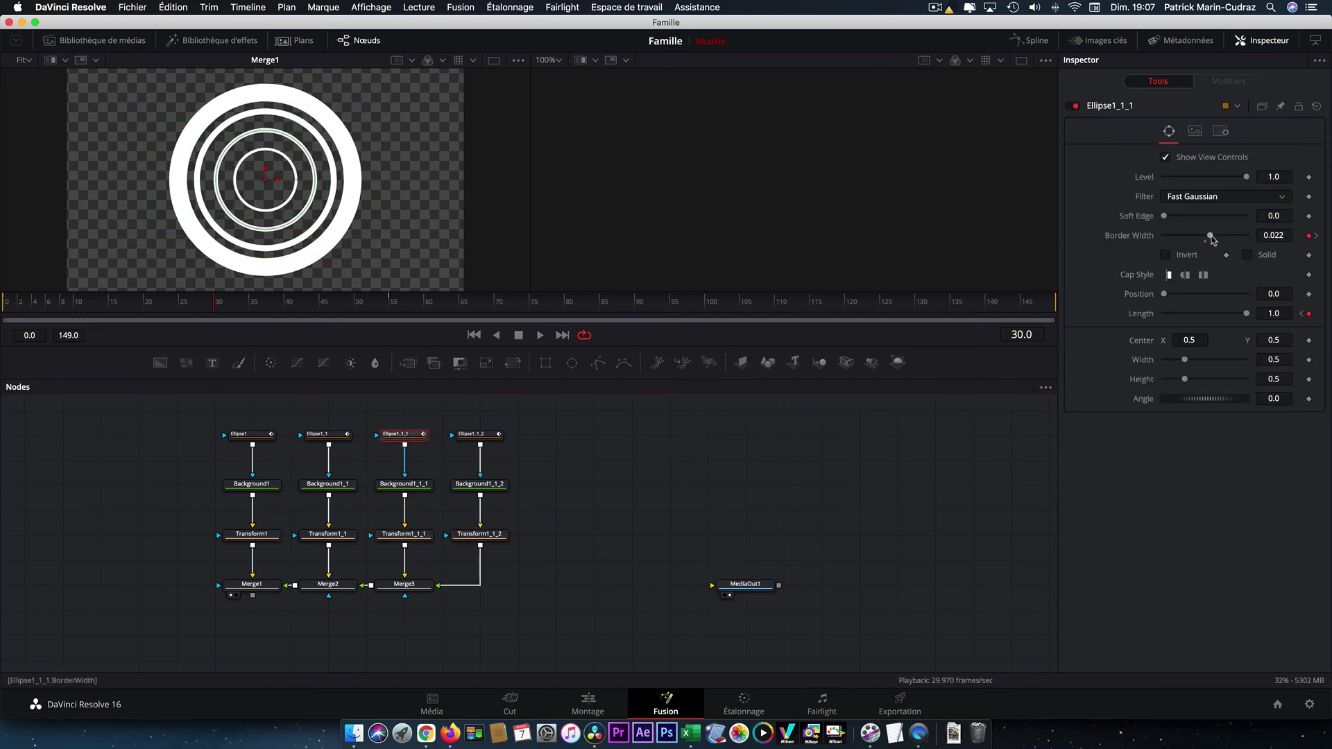
click(479, 433)
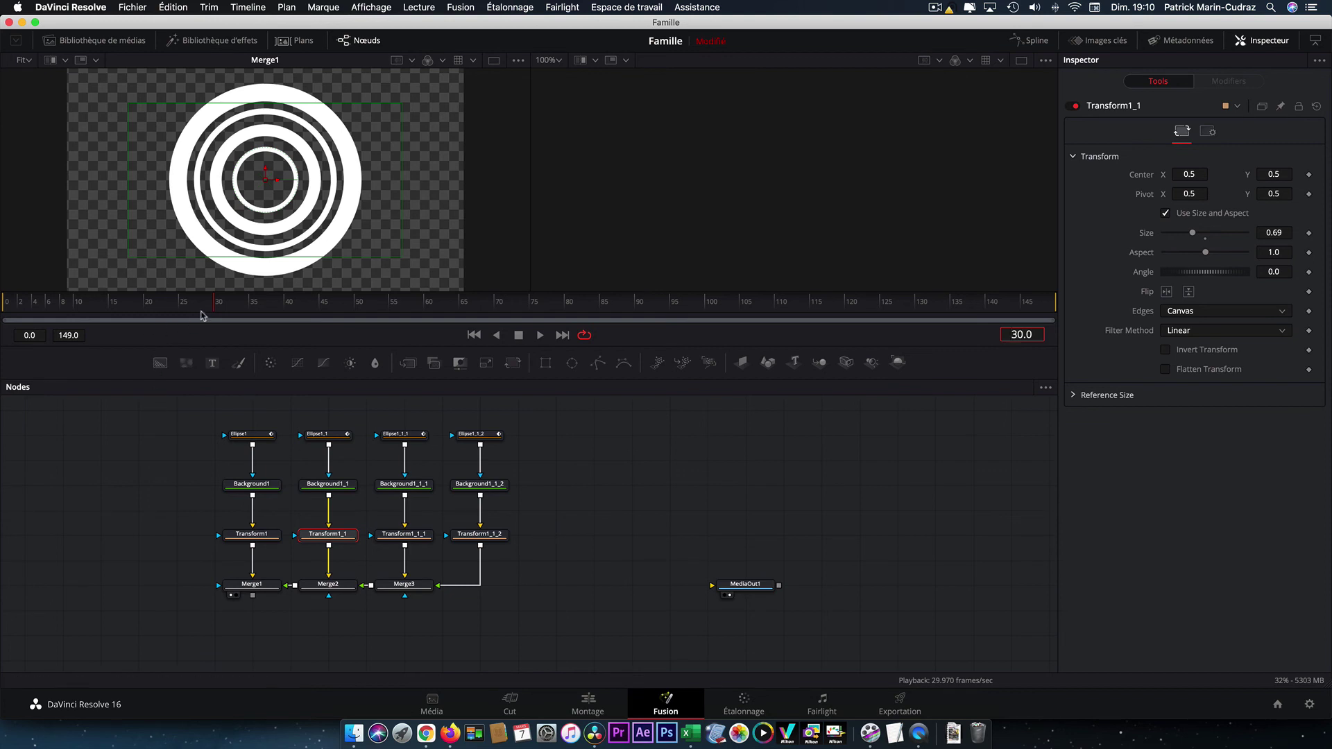
- Flip Transform1_1 vertically and scrub back to frame 19 to check the ring's direction
mouse_move(214, 309)
mouse_down()
mouse_move(49, 305)
mouse_move(216, 311)
mouse_up()
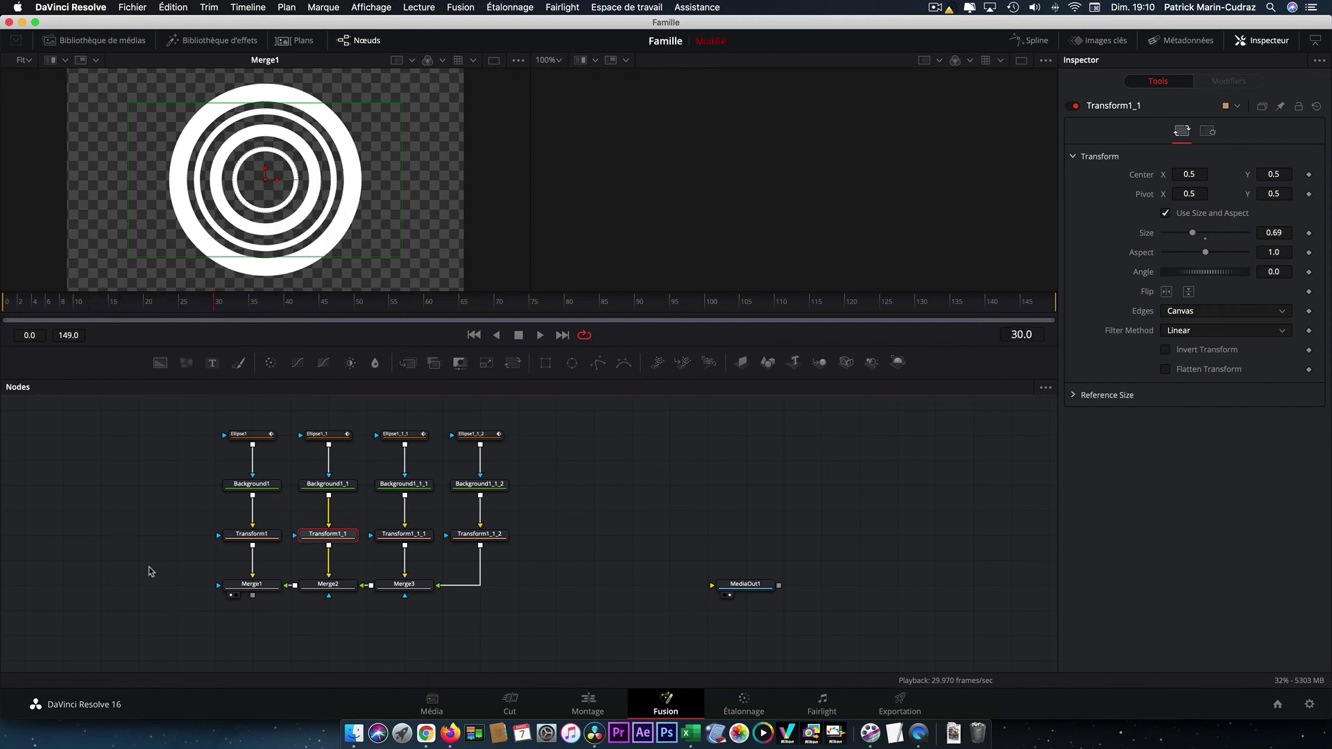
click(189, 555)
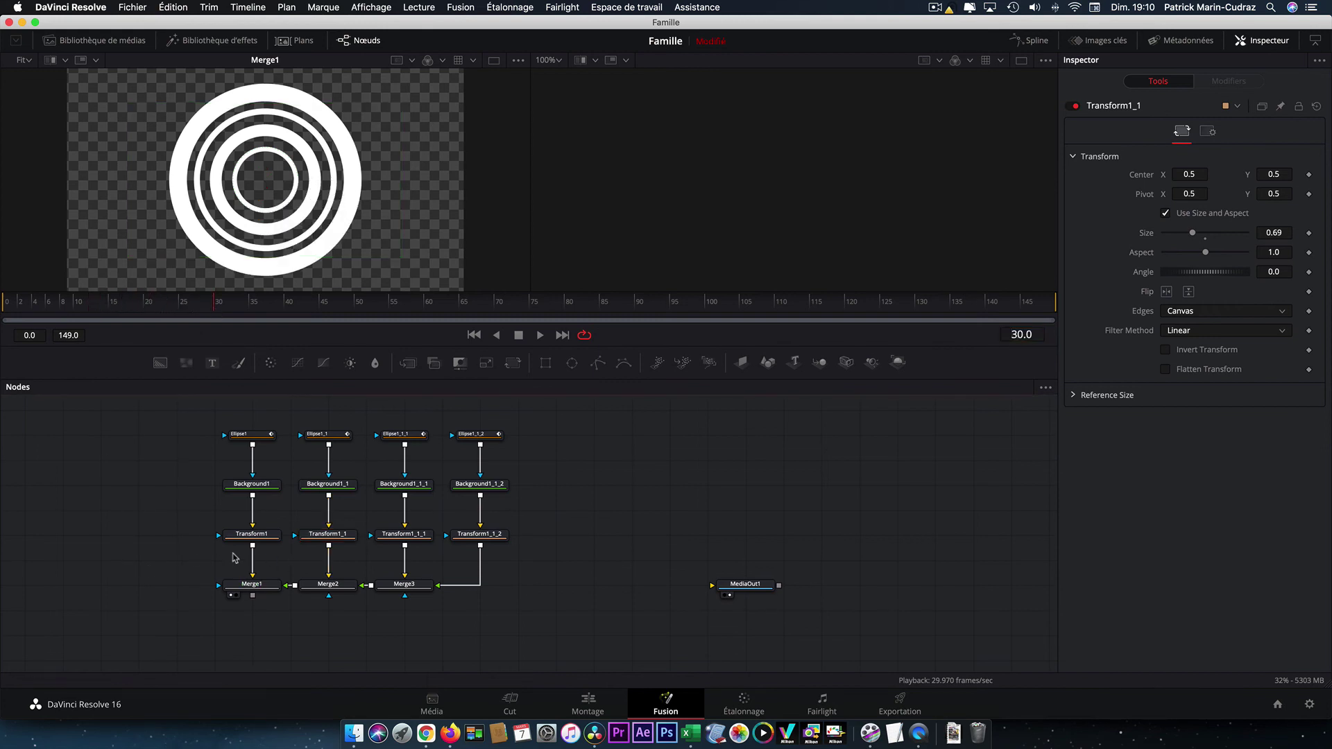
mouse_move(270, 536)
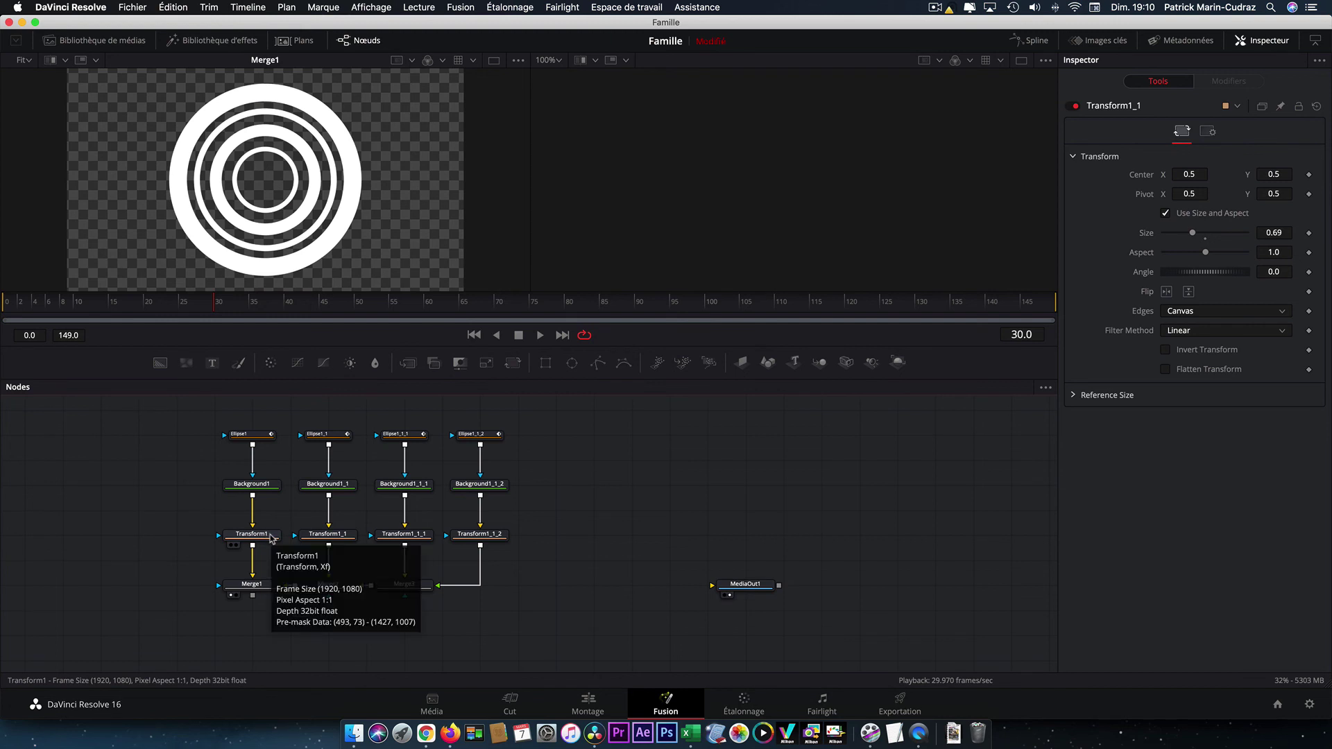
click(333, 535)
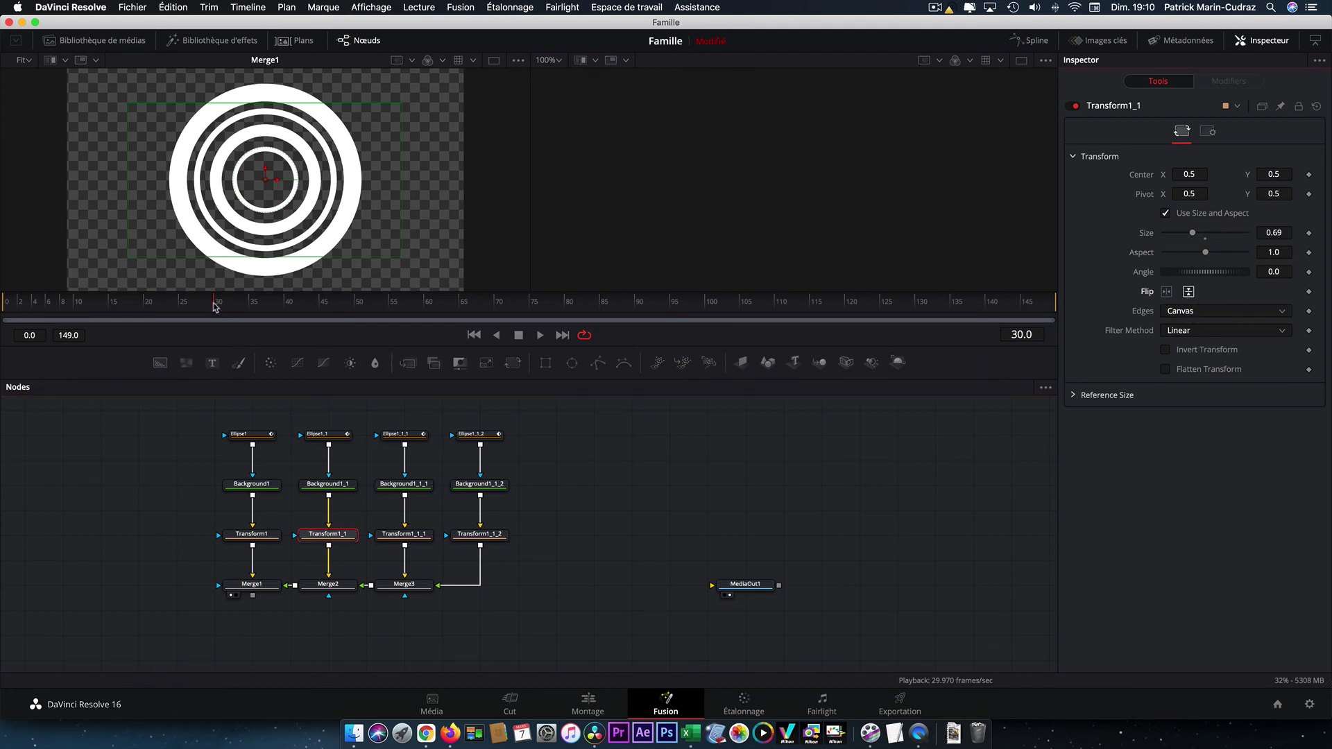
drag(215, 307, 138, 306)
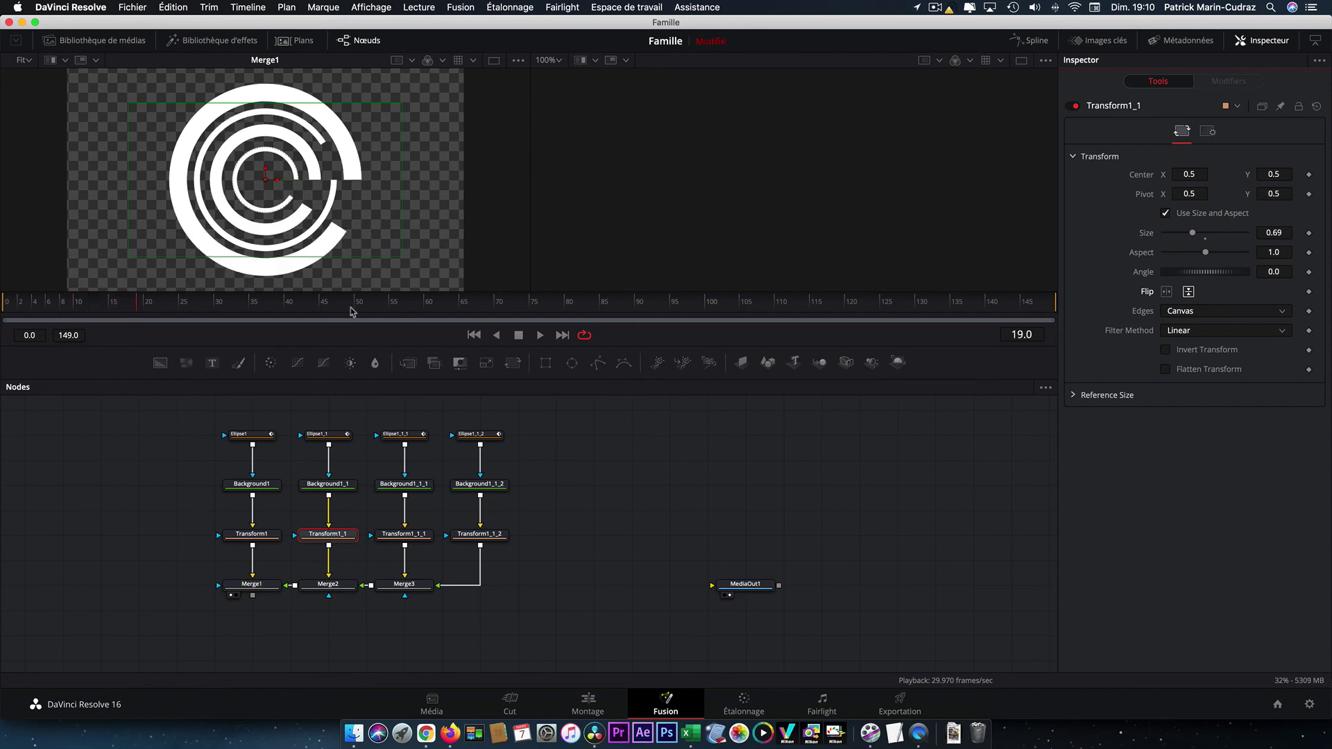
- Flip Transform1_1_1 horizontally and Transform1_1_2 both horizontally and vertically, and scrub to frame 30
click(415, 535)
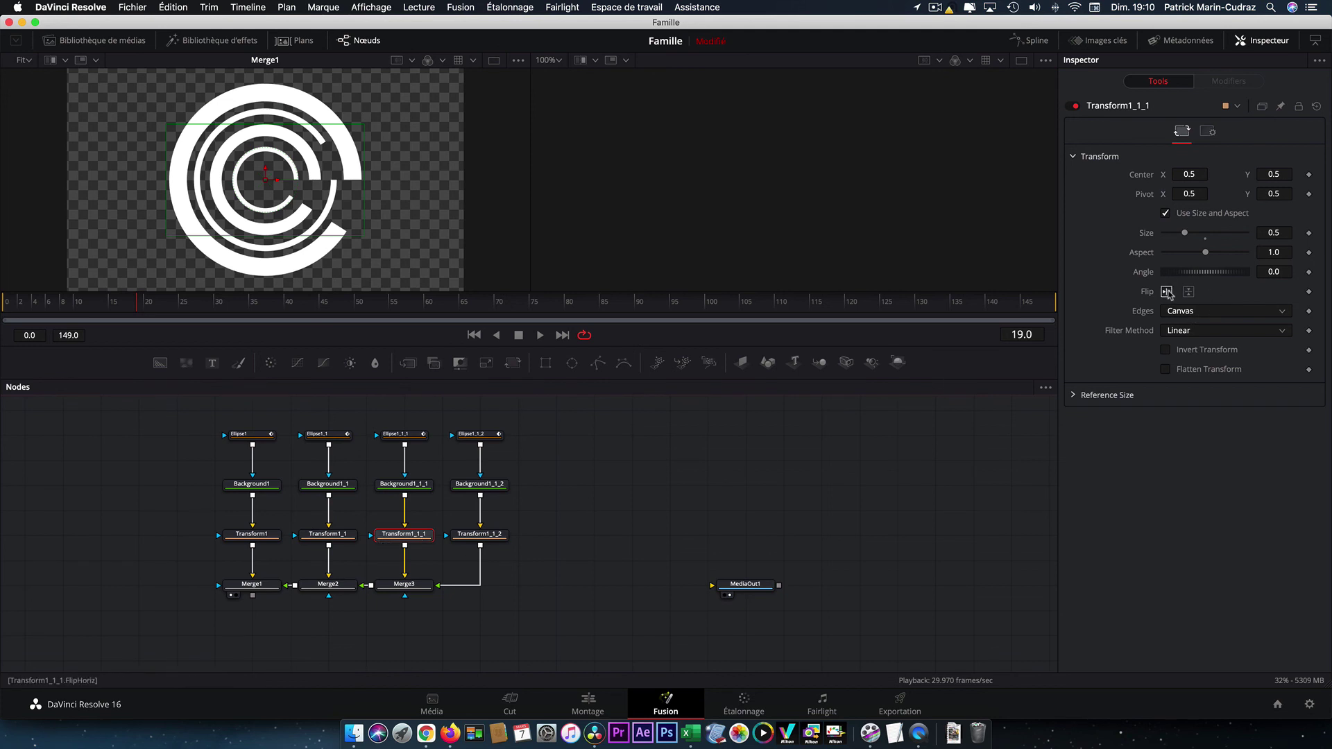
click(1167, 292)
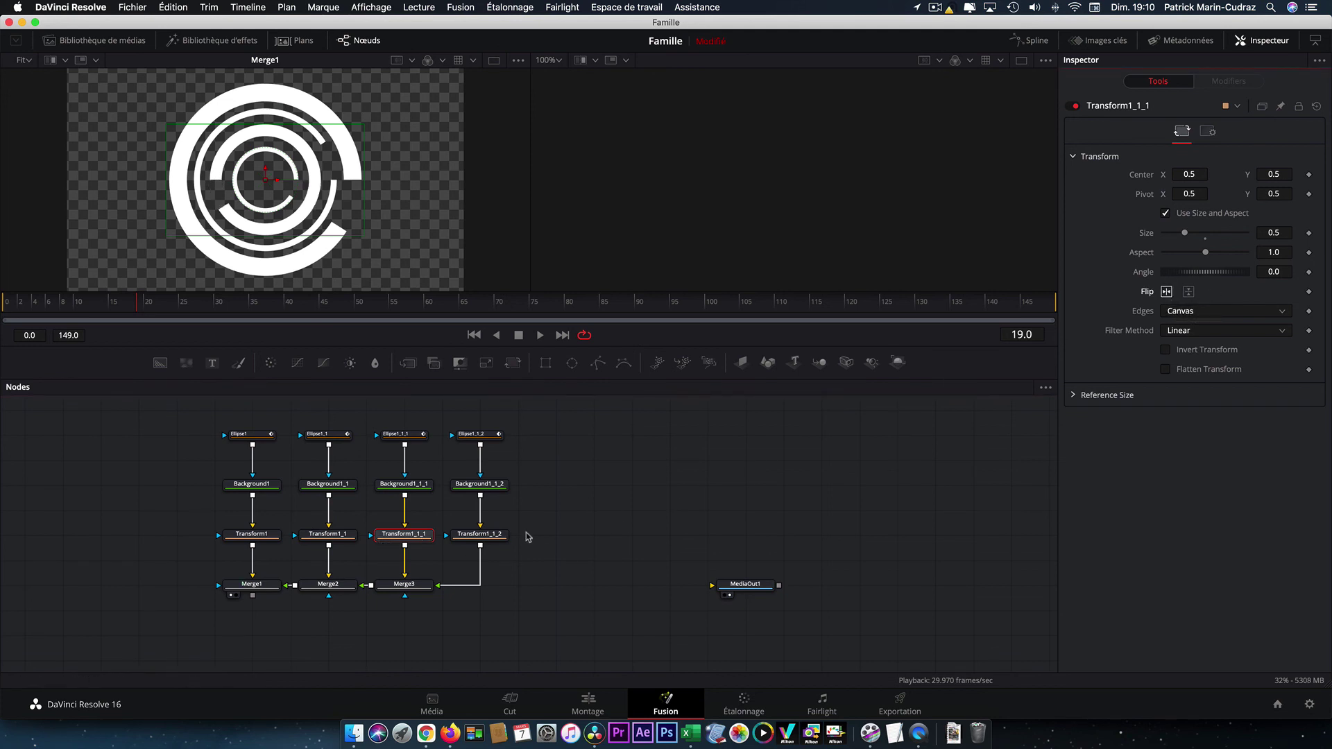
click(490, 538)
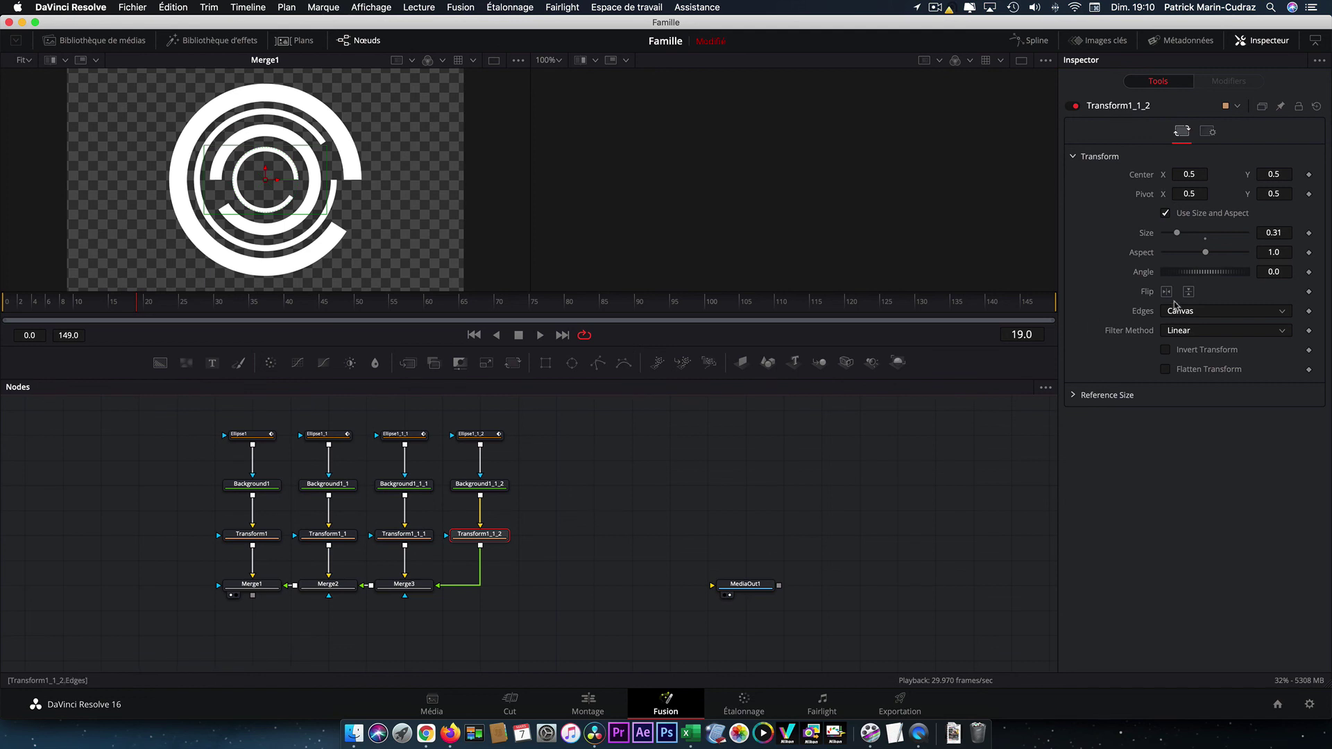
click(1190, 292)
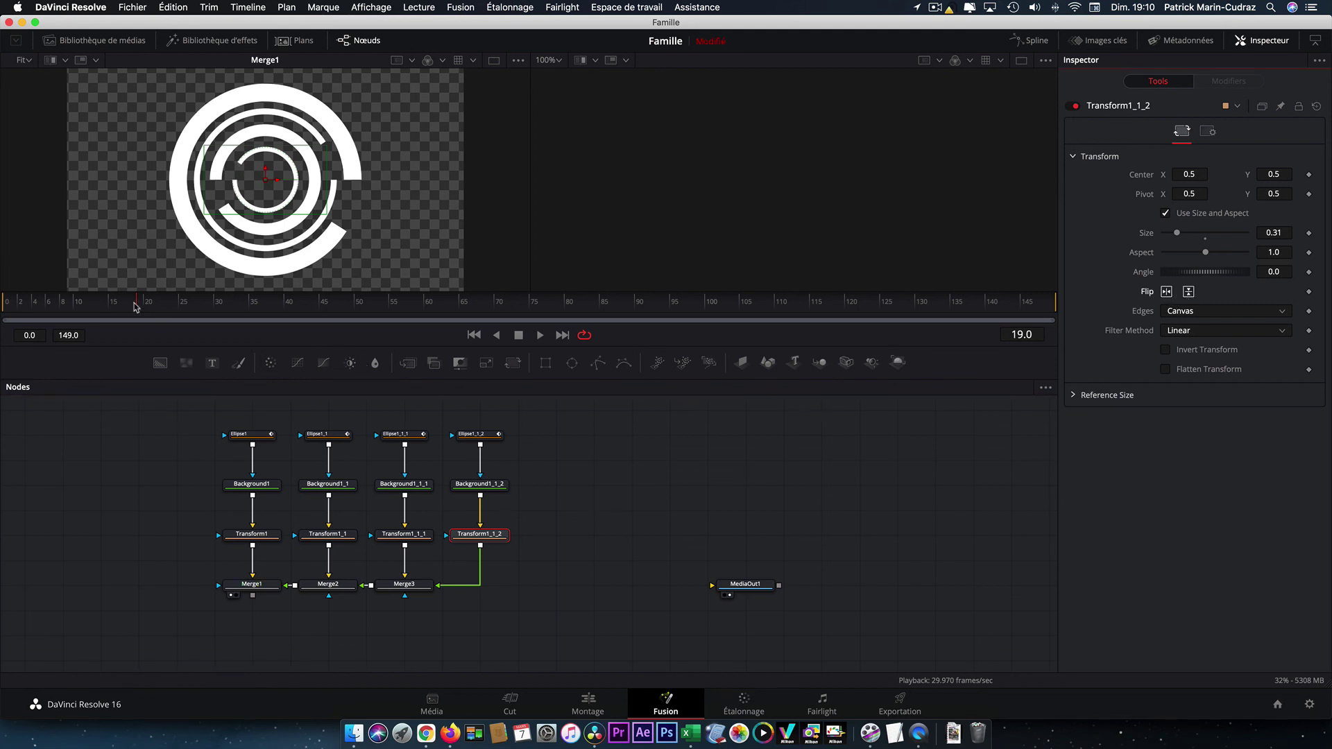
drag(136, 307, 218, 303)
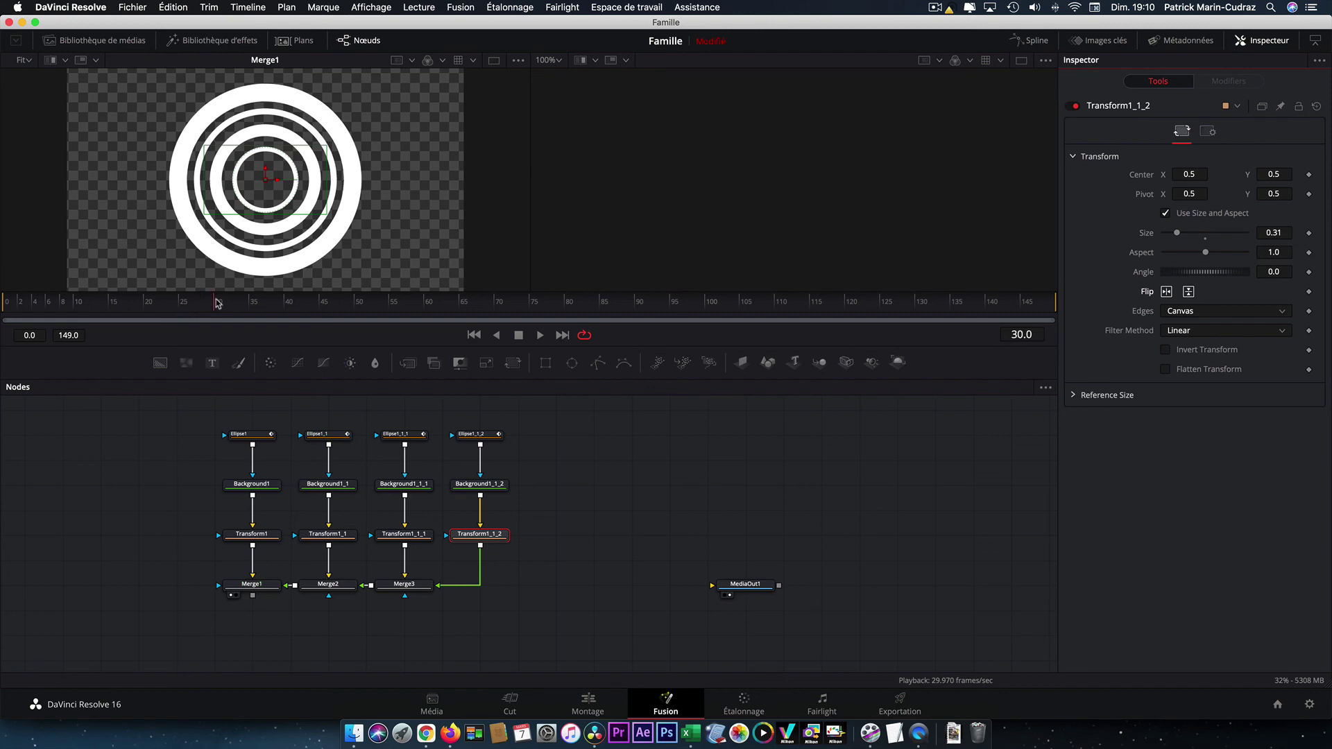